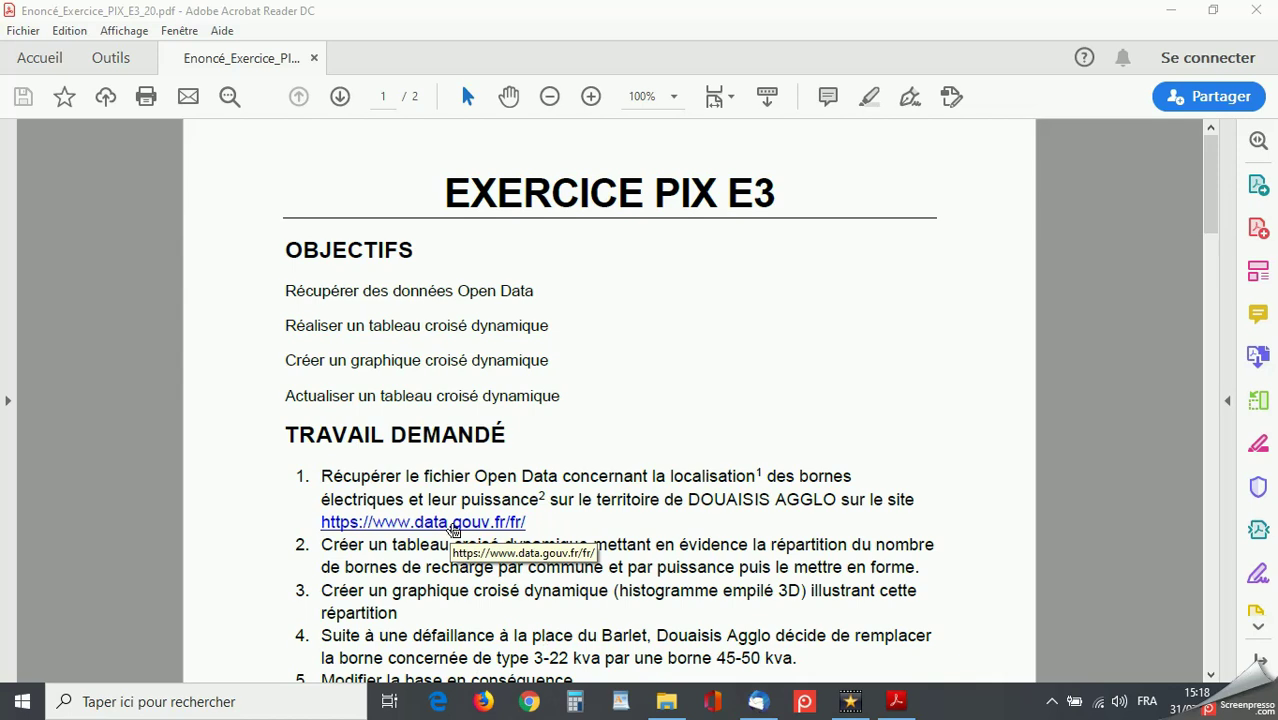
click(452, 529)
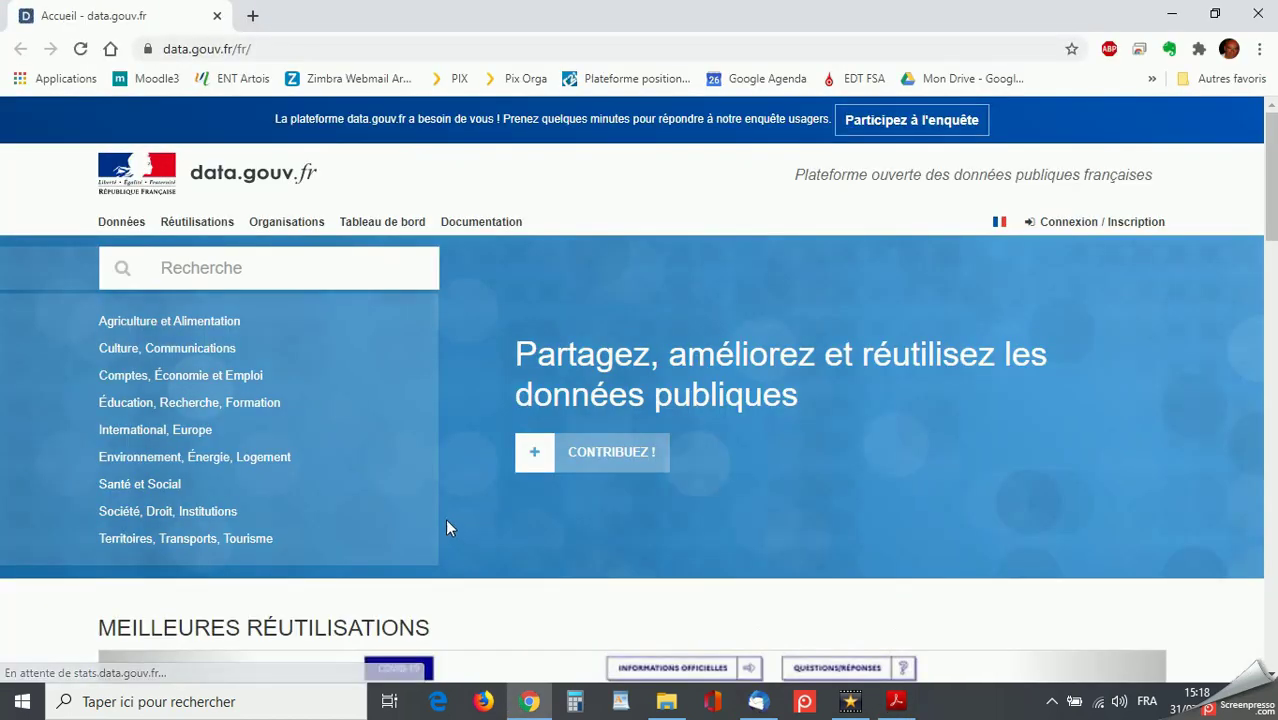
Search data.gouv.fr for 'douai' and open the Douaisis charging-station locations dataset
click(246, 269)
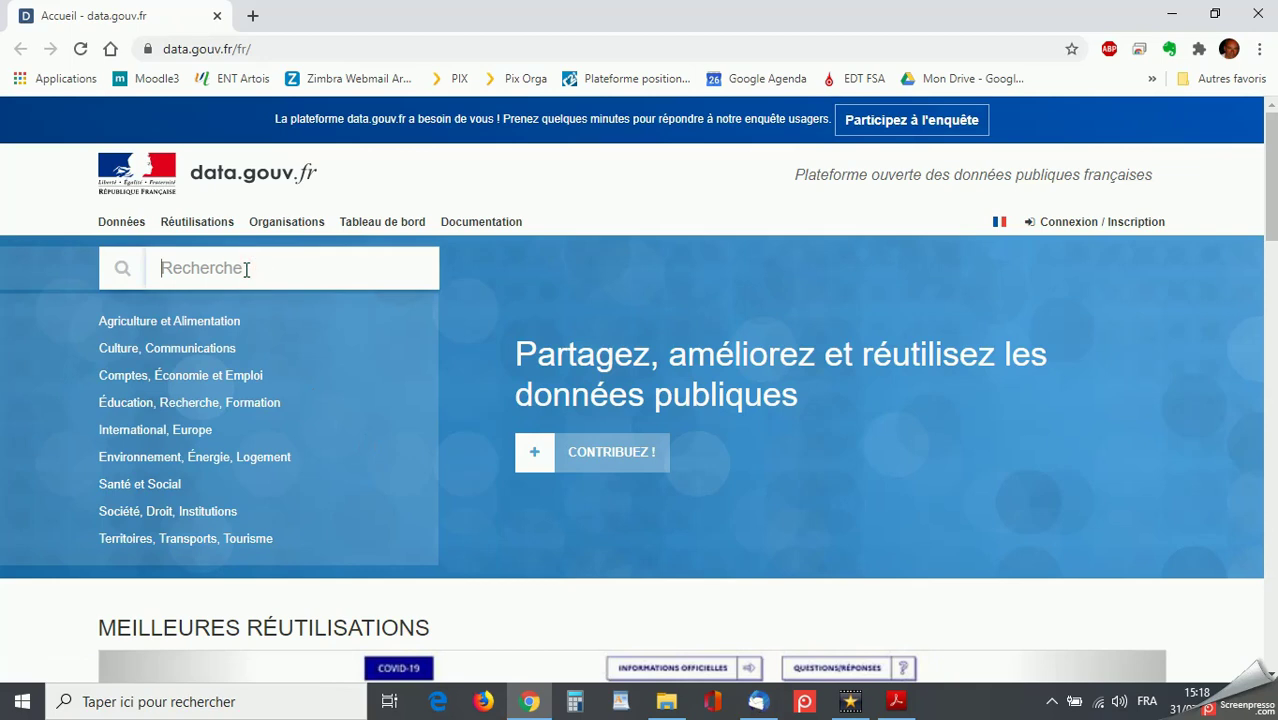
text(douai)
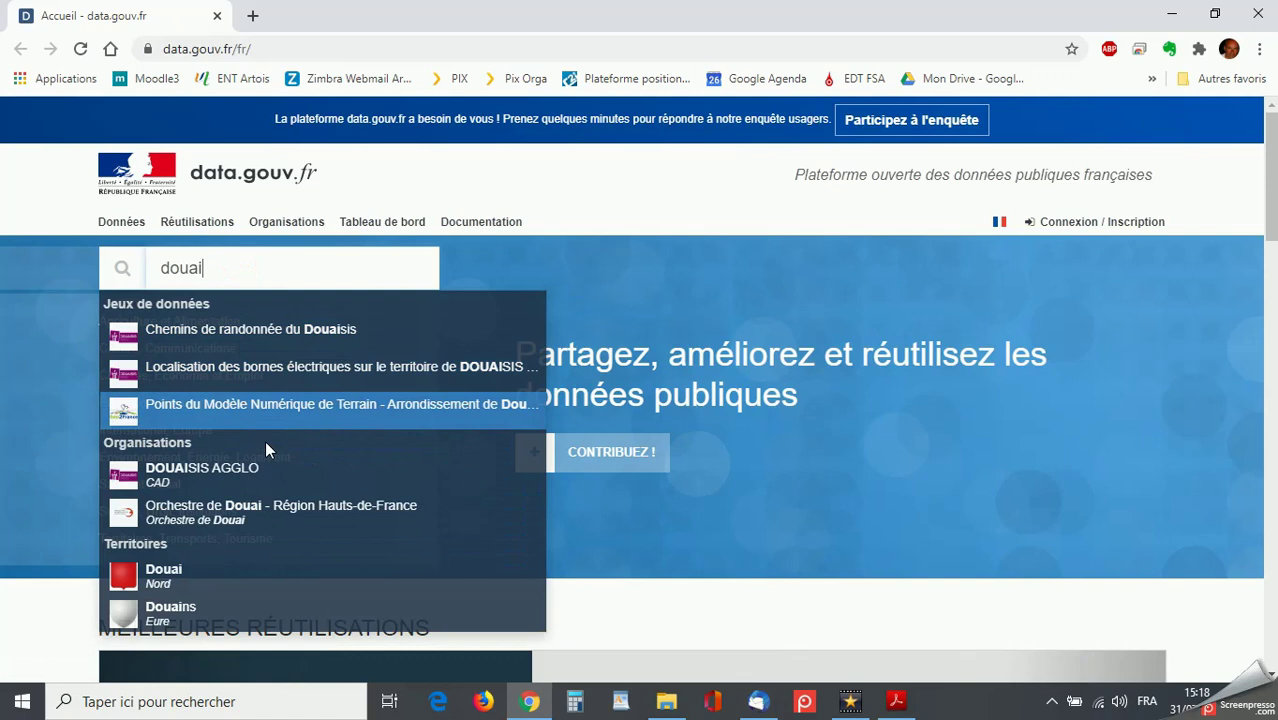
click(226, 372)
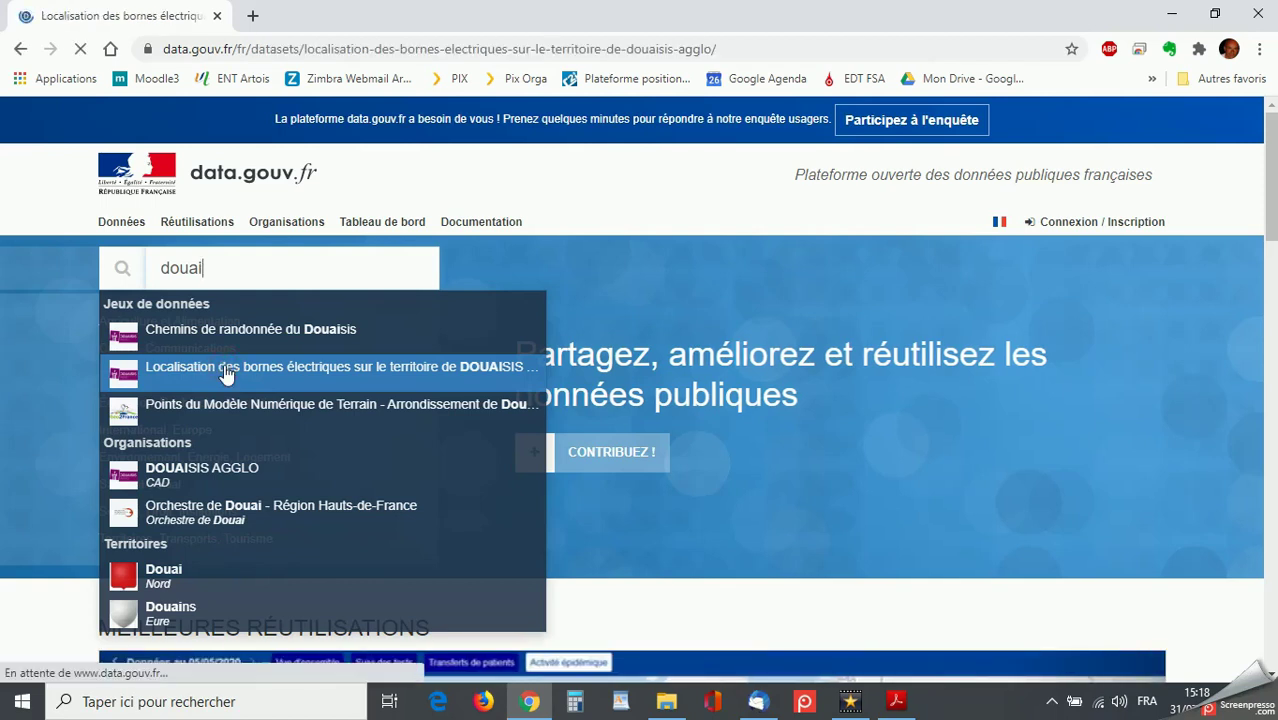
Download the charging-station locations CSV from the dataset's resources and open it in Excel
scroll(555, 450, down, 3)
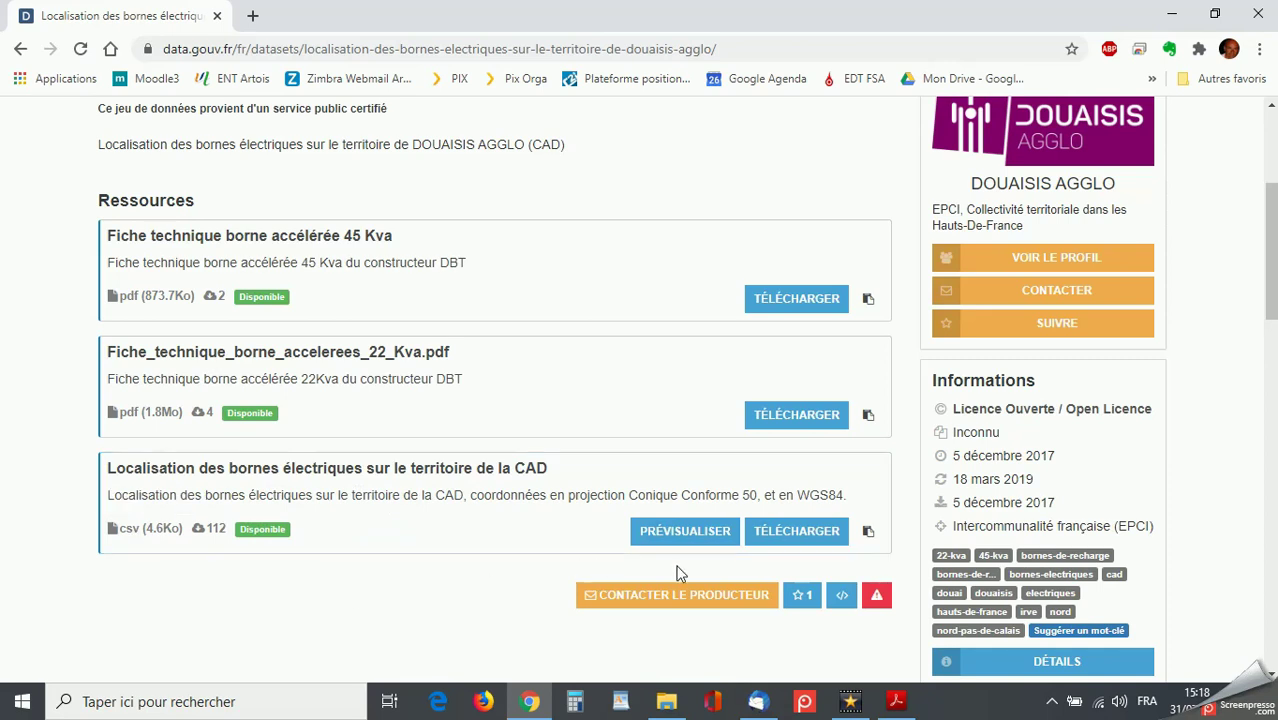
click(793, 541)
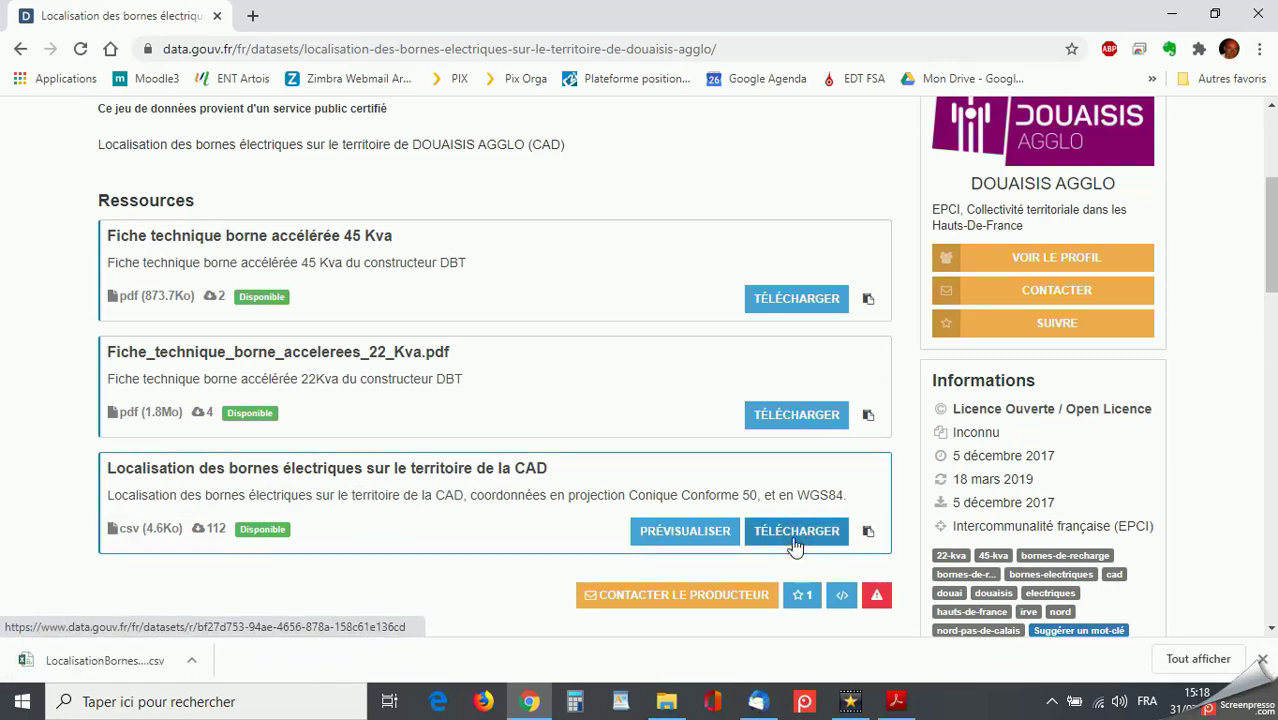
click(105, 665)
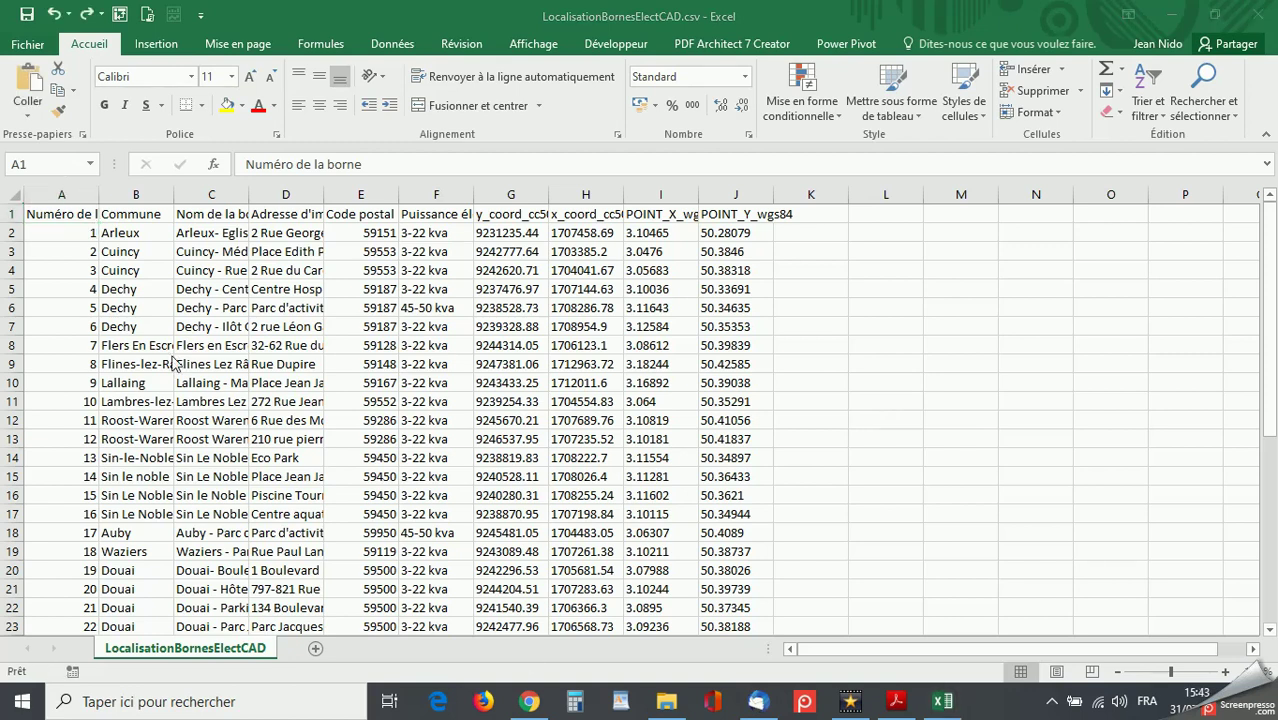
Autofit column A to show the full 'Numéro de la borne' heading, then widen column C
click(96, 192)
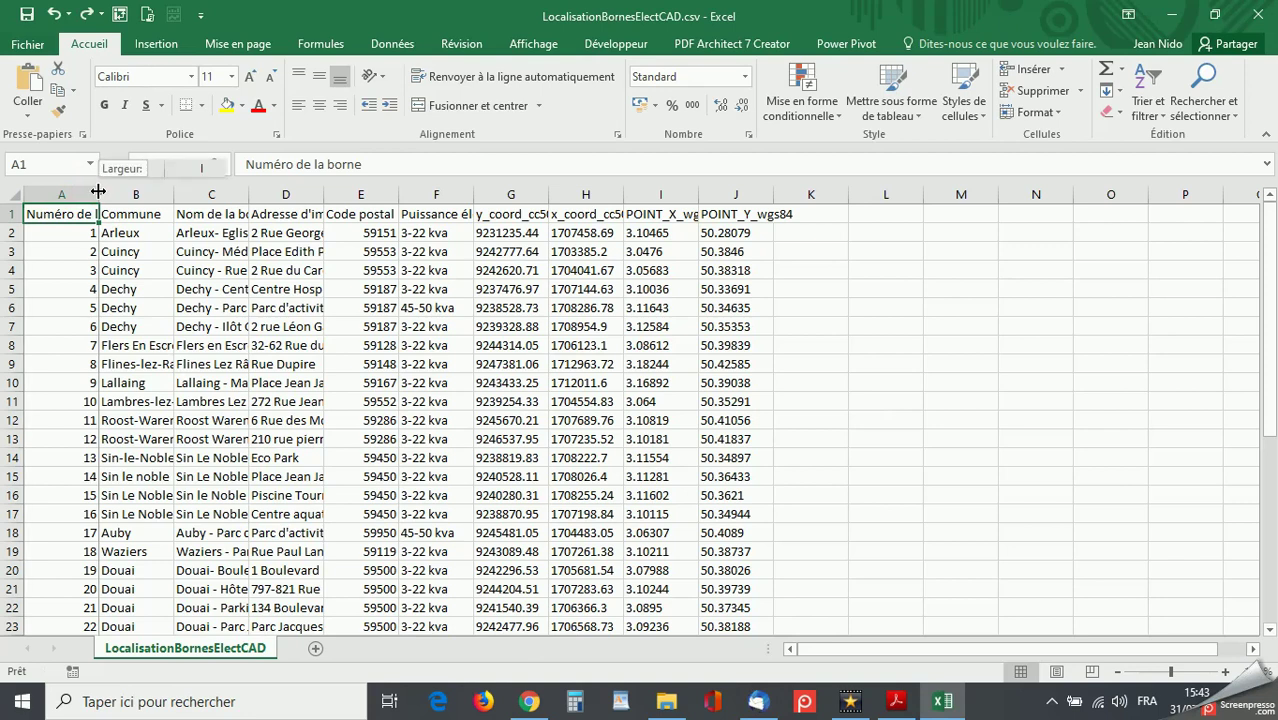
double_click(96, 192)
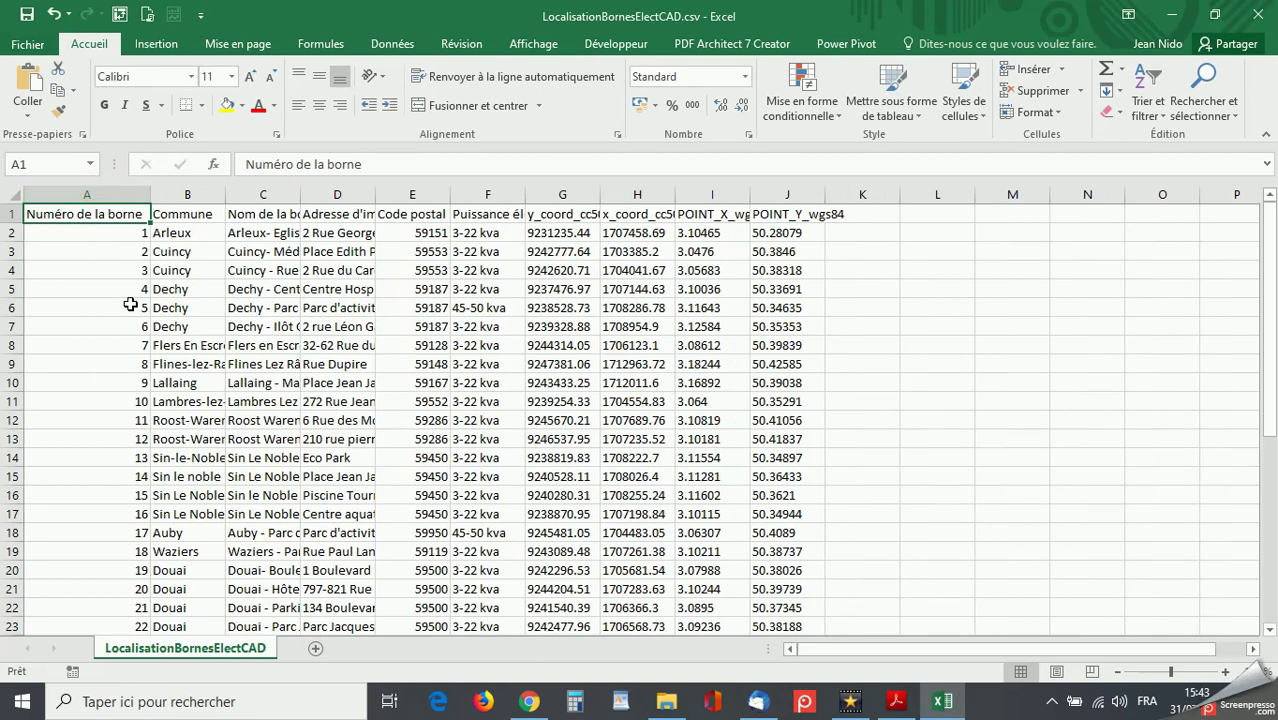
scroll(130, 304, down, 3)
scroll(130, 304, down, 4)
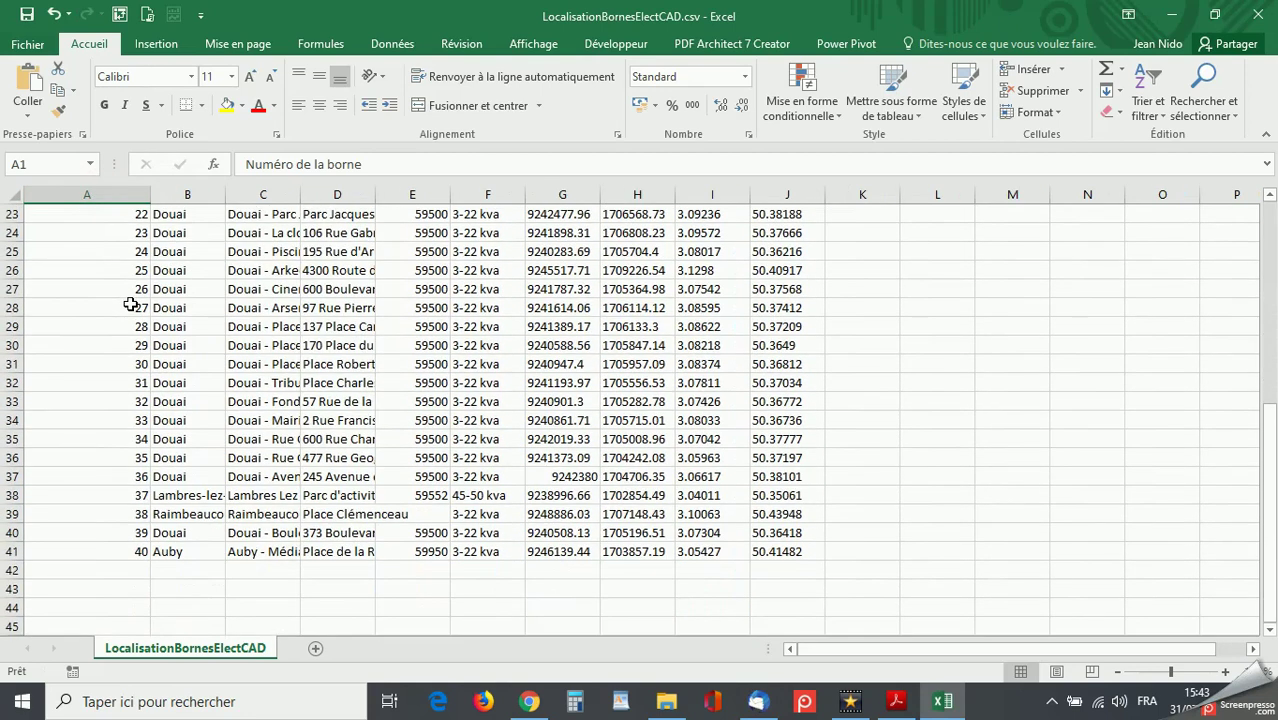
scroll(130, 304, up, 7)
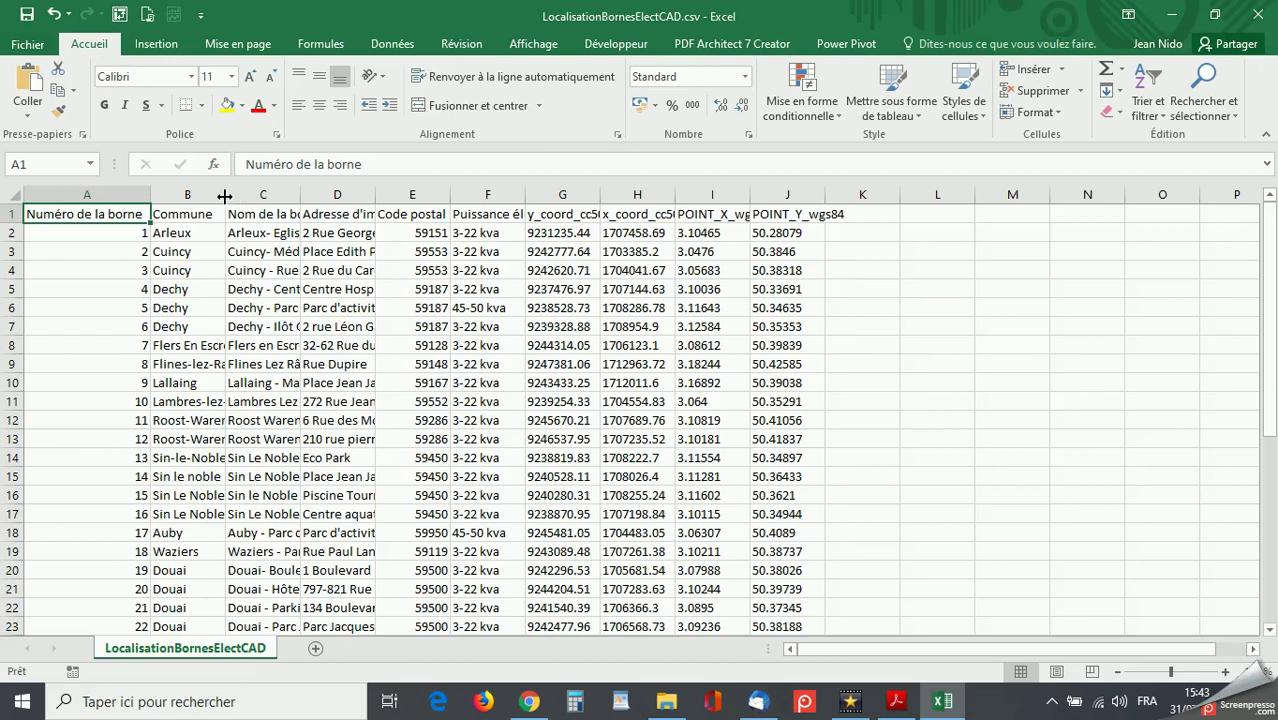
double_click(298, 197)
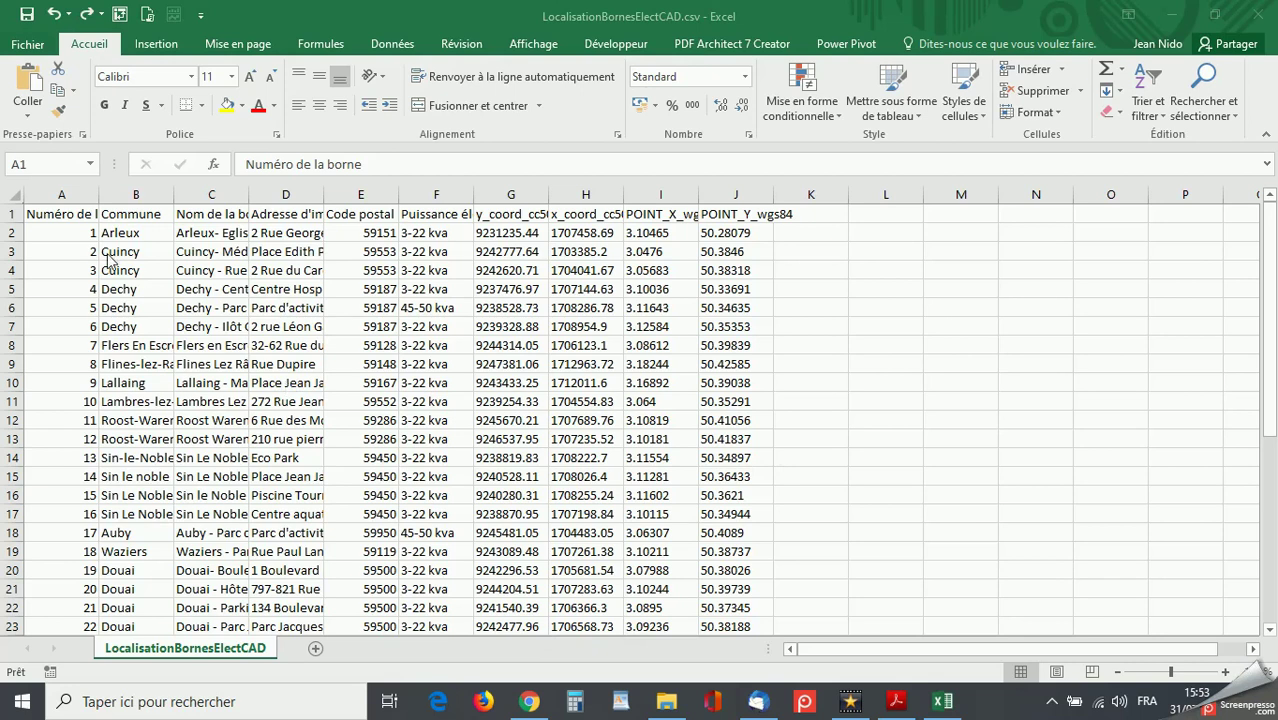
Select cell A1 at the top-left of the station data
click(62, 215)
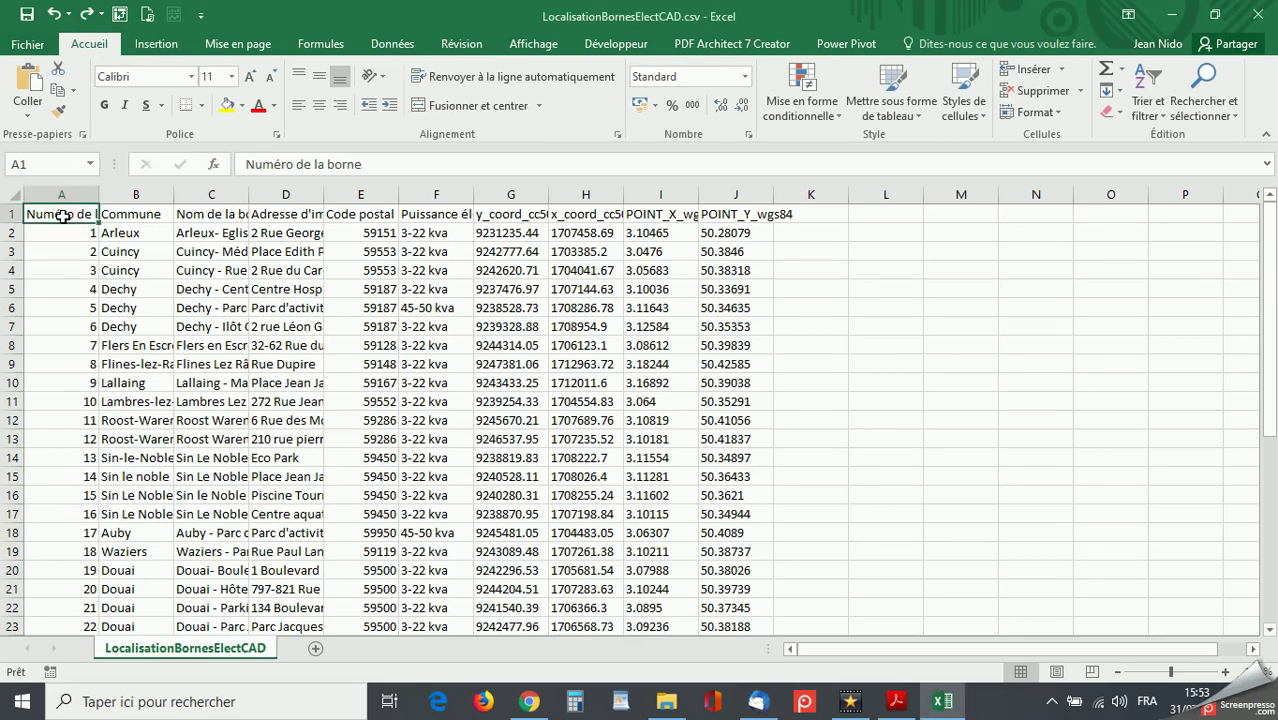
Insert a pivot table from the station data A1:J41, placed at cell L1 on the existing sheet
key(ctrl+shift+Right)
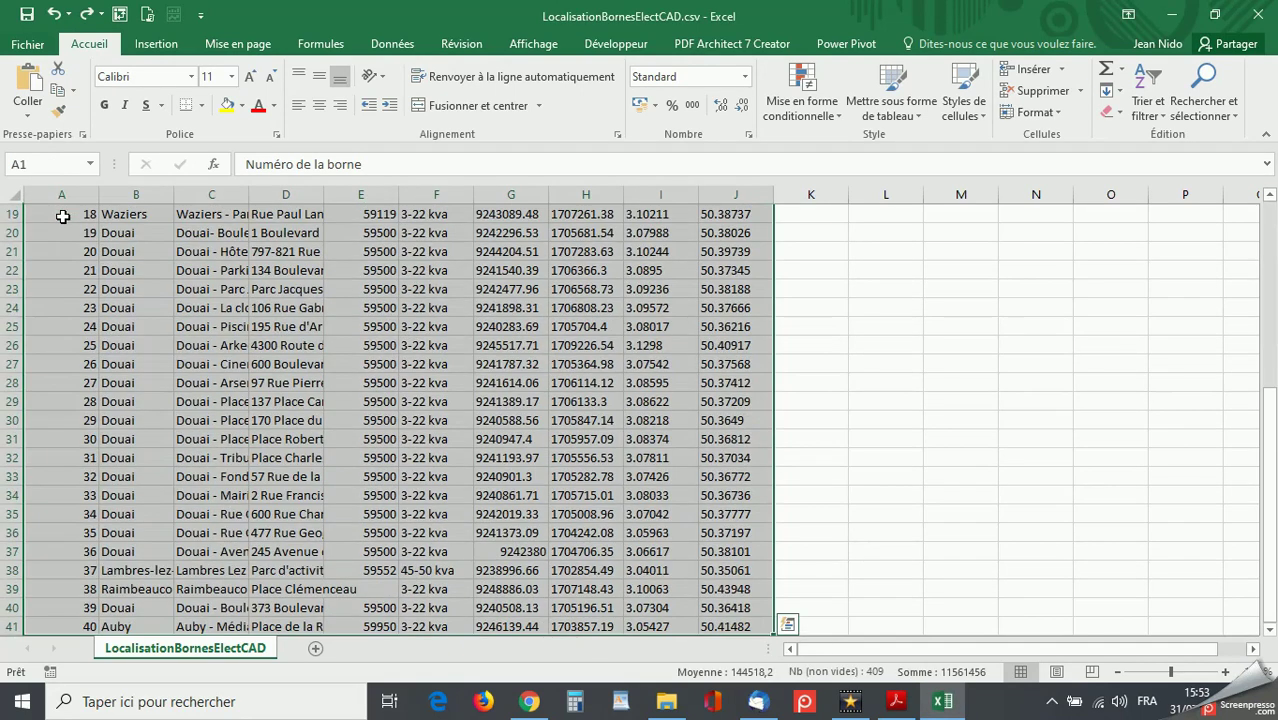
click(155, 46)
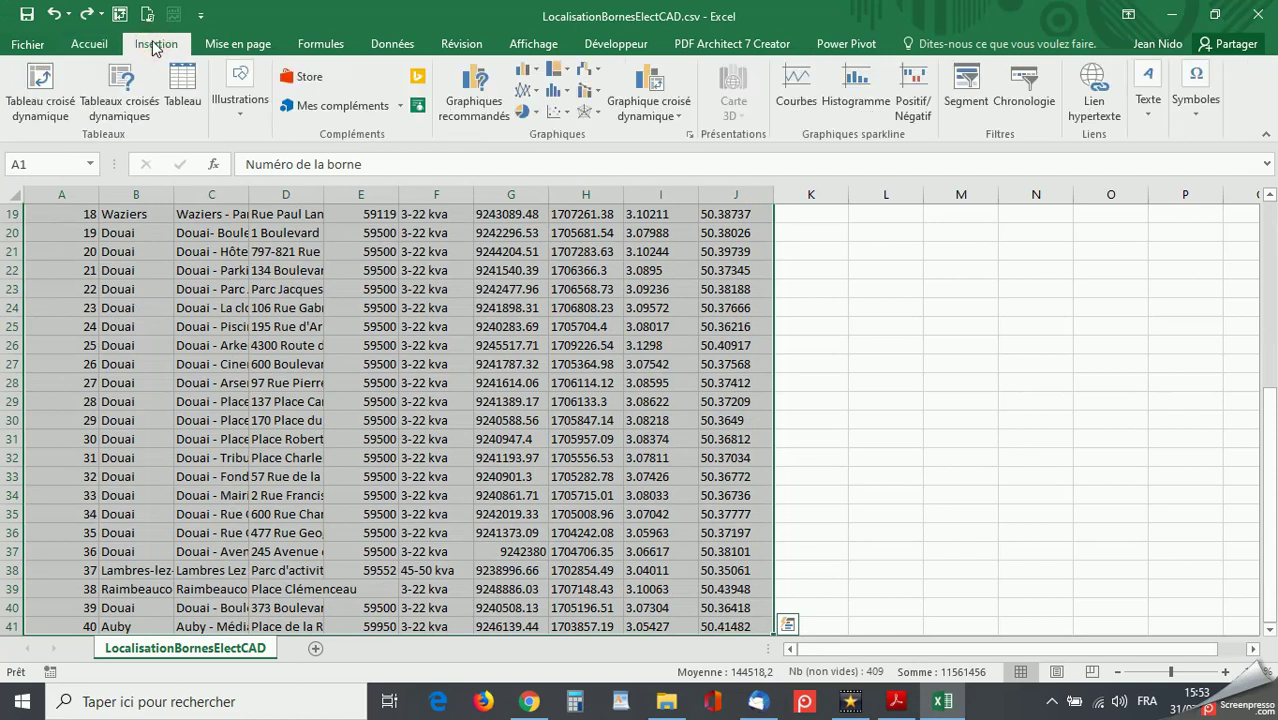
click(38, 80)
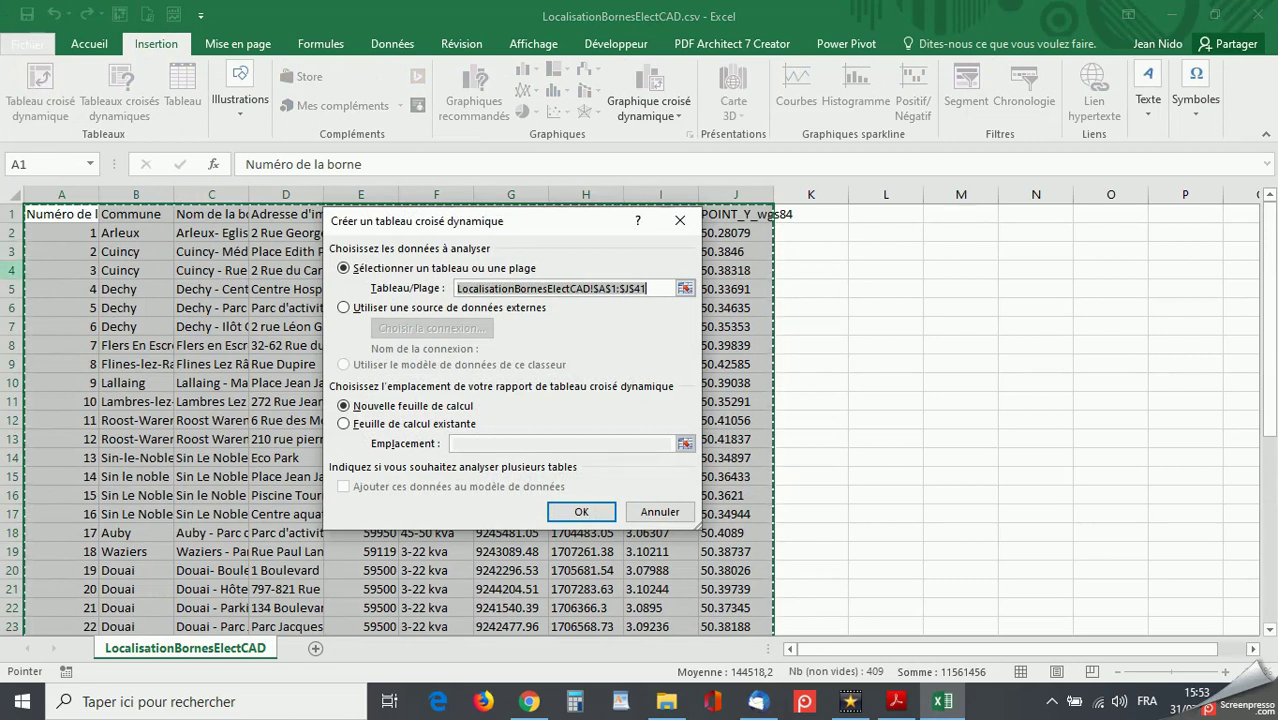
click(347, 426)
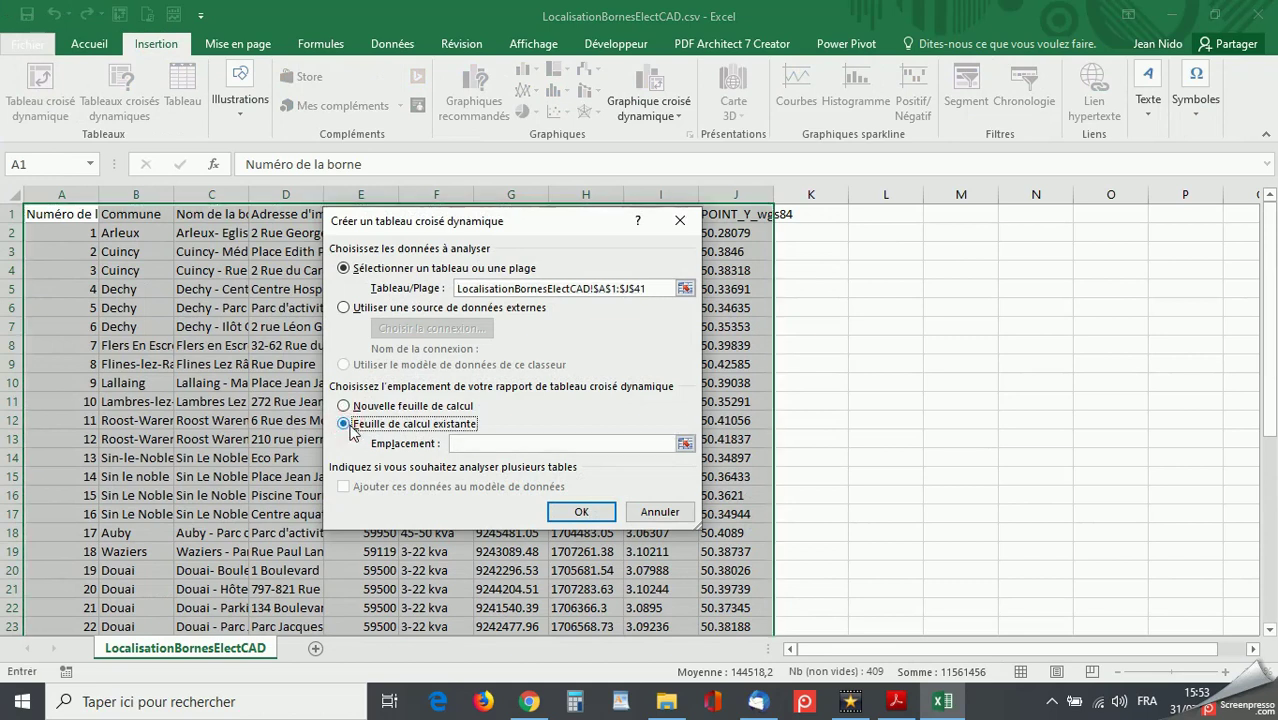
click(466, 443)
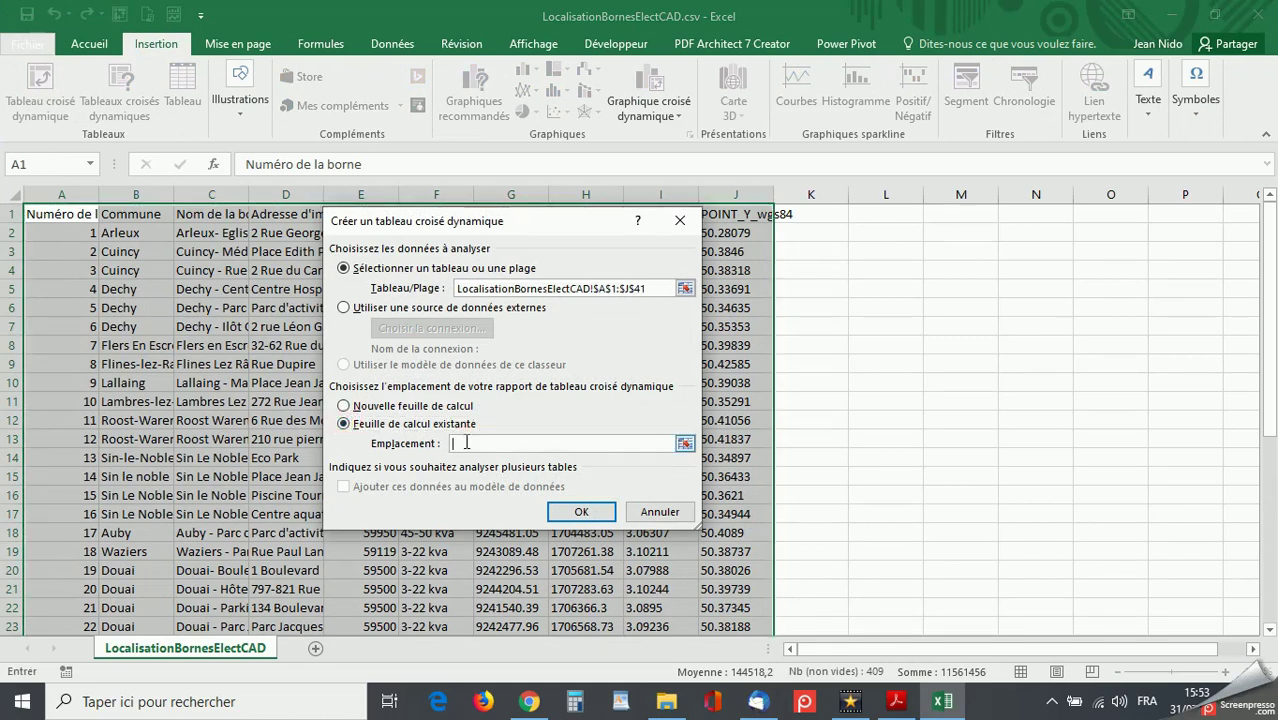
click(857, 216)
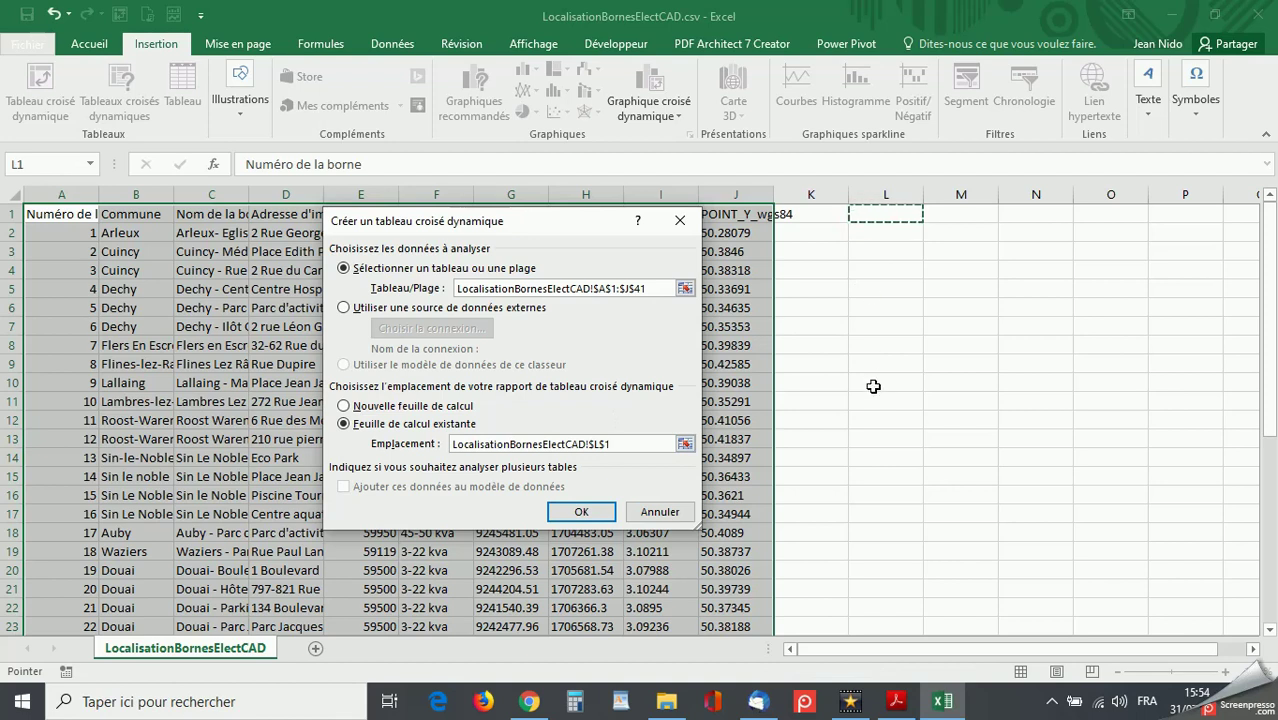
click(589, 520)
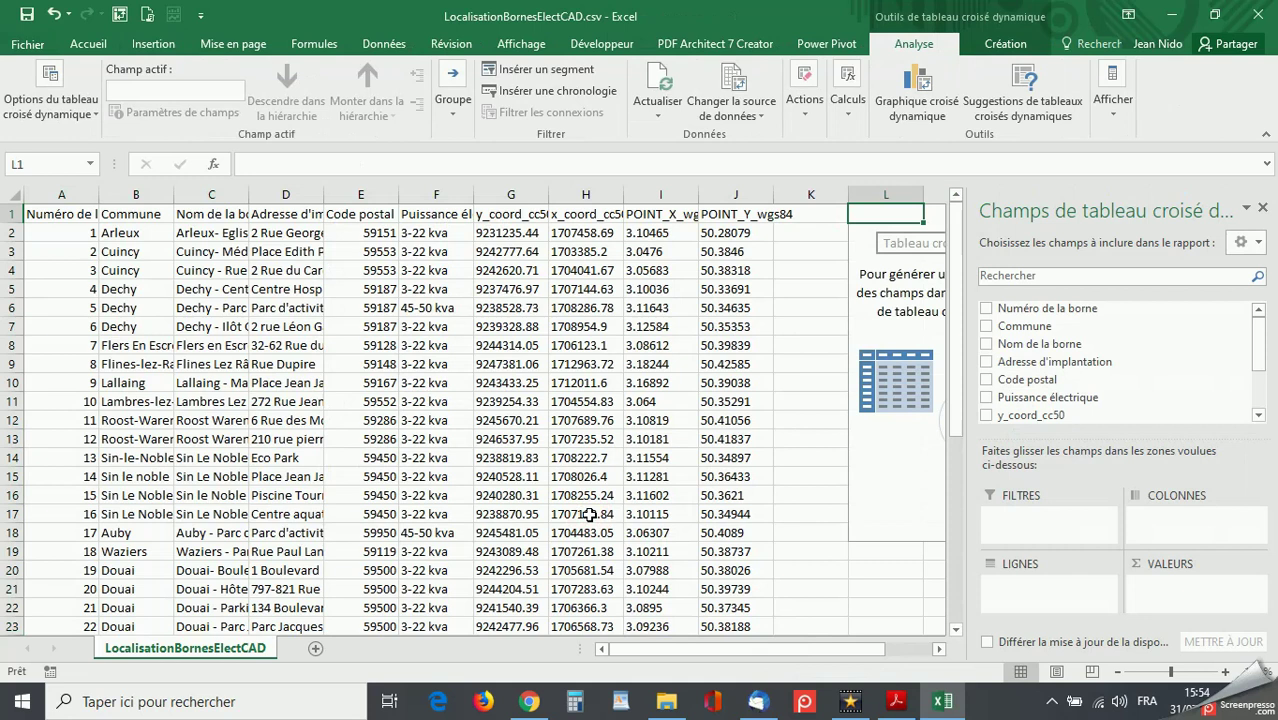
Scroll to the empty pivot table at L1 and compare it with the model table in the exercise PDF
scroll(522, 433, right, 3)
scroll(522, 433, right, 1)
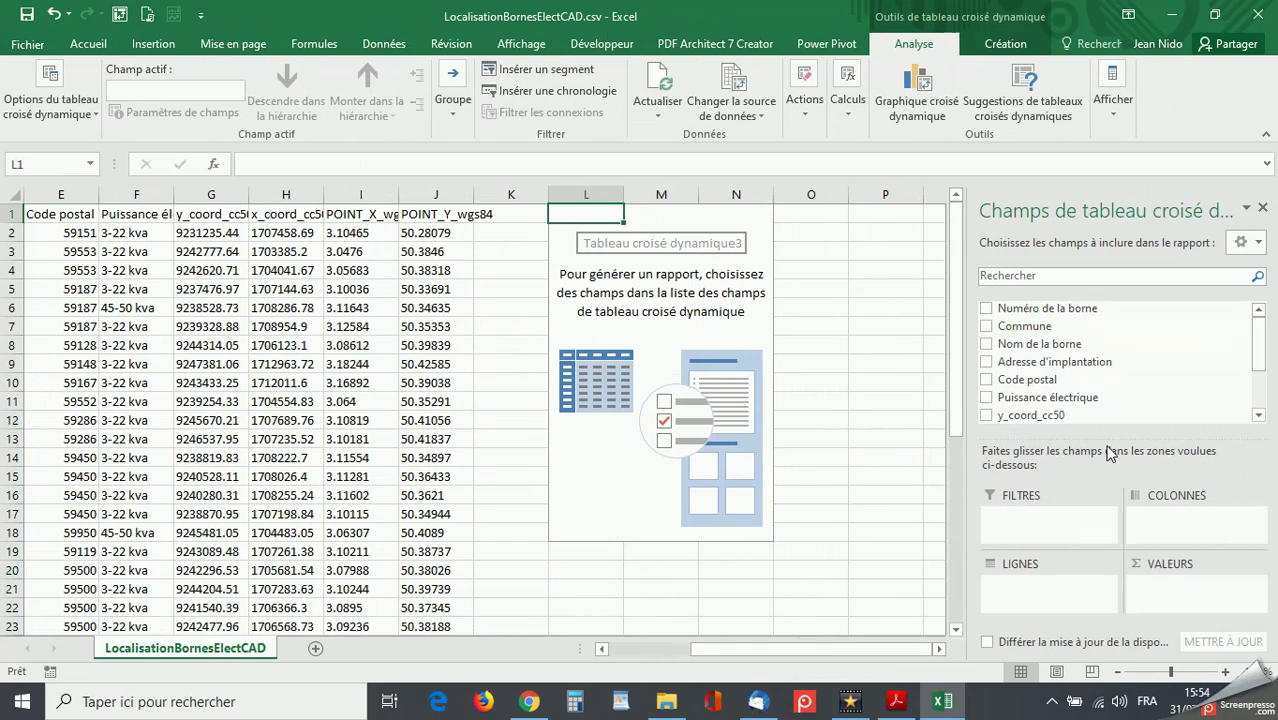
click(1261, 339)
drag(1261, 339, 1261, 330)
click(900, 712)
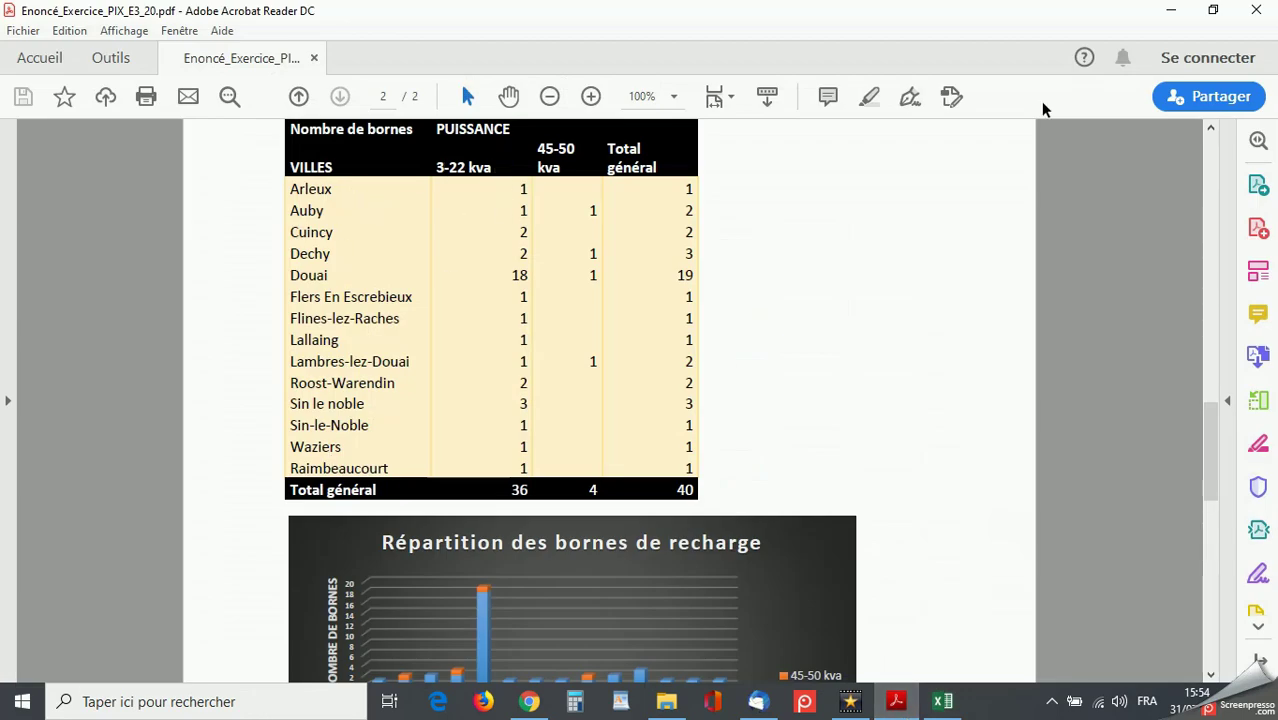
click(1171, 10)
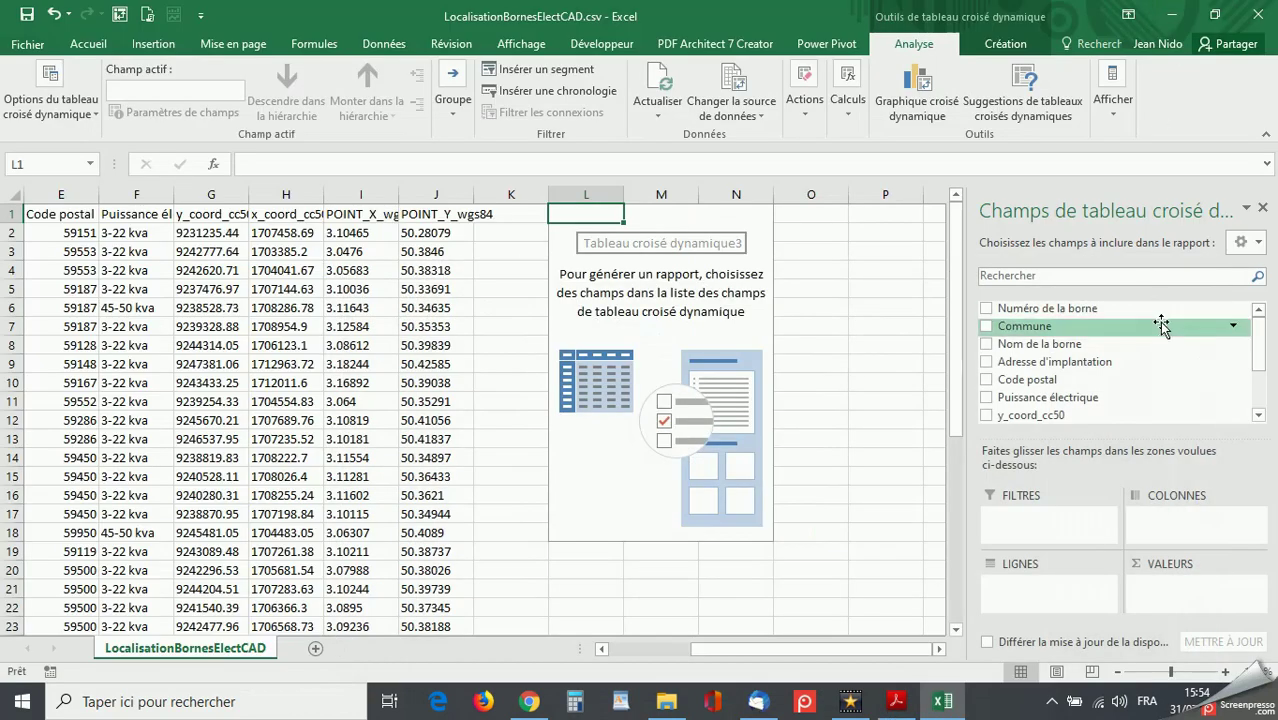
drag(1020, 326, 1042, 592)
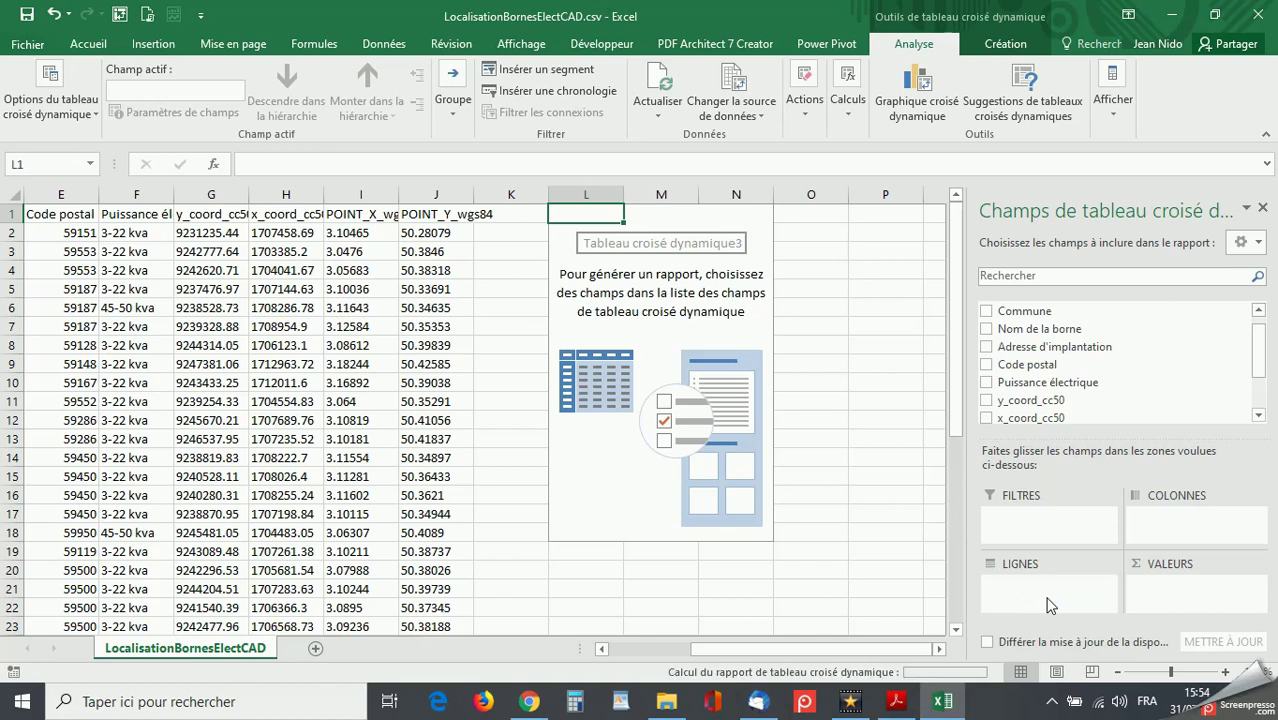
drag(1040, 382, 1188, 535)
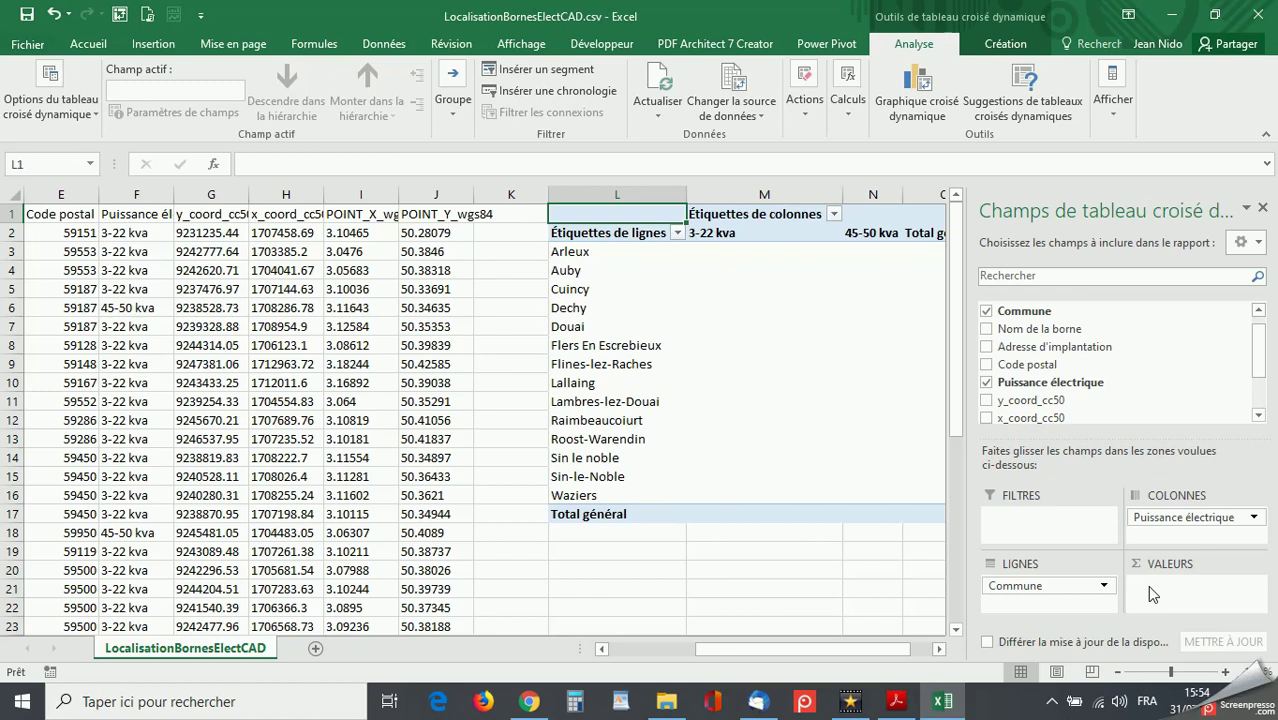
drag(1262, 368, 1263, 358)
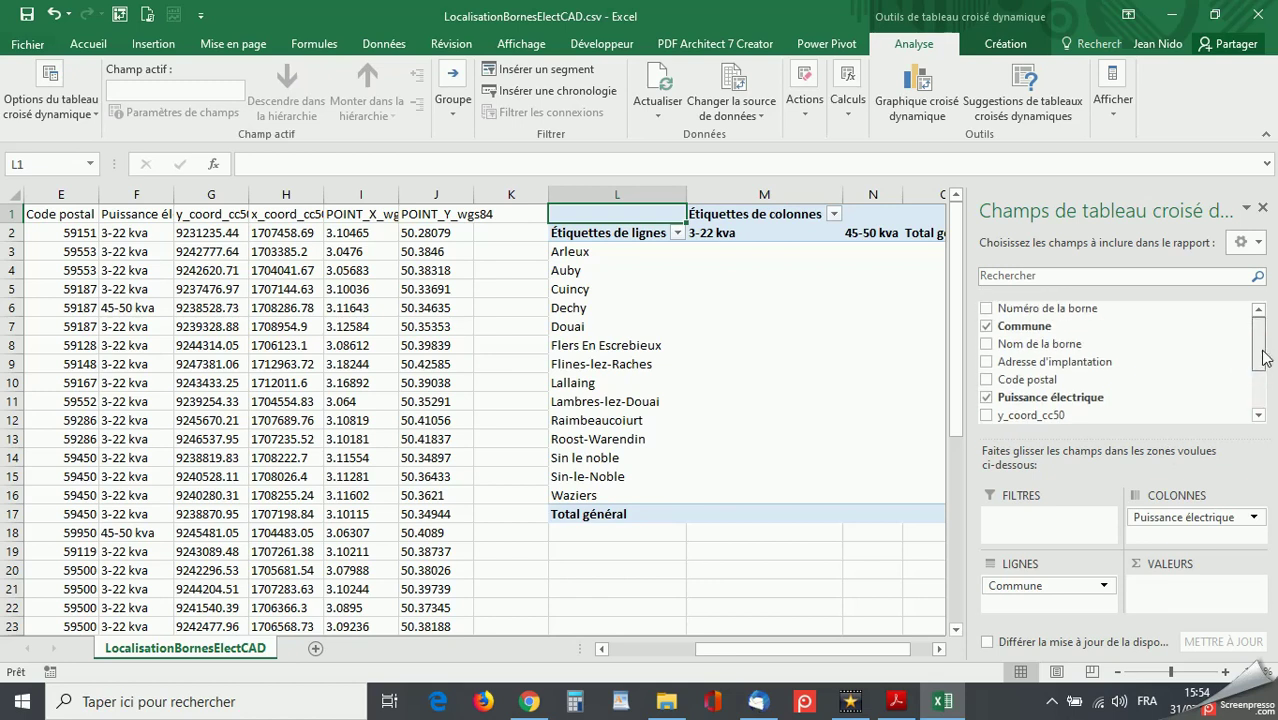
drag(1050, 310, 1197, 600)
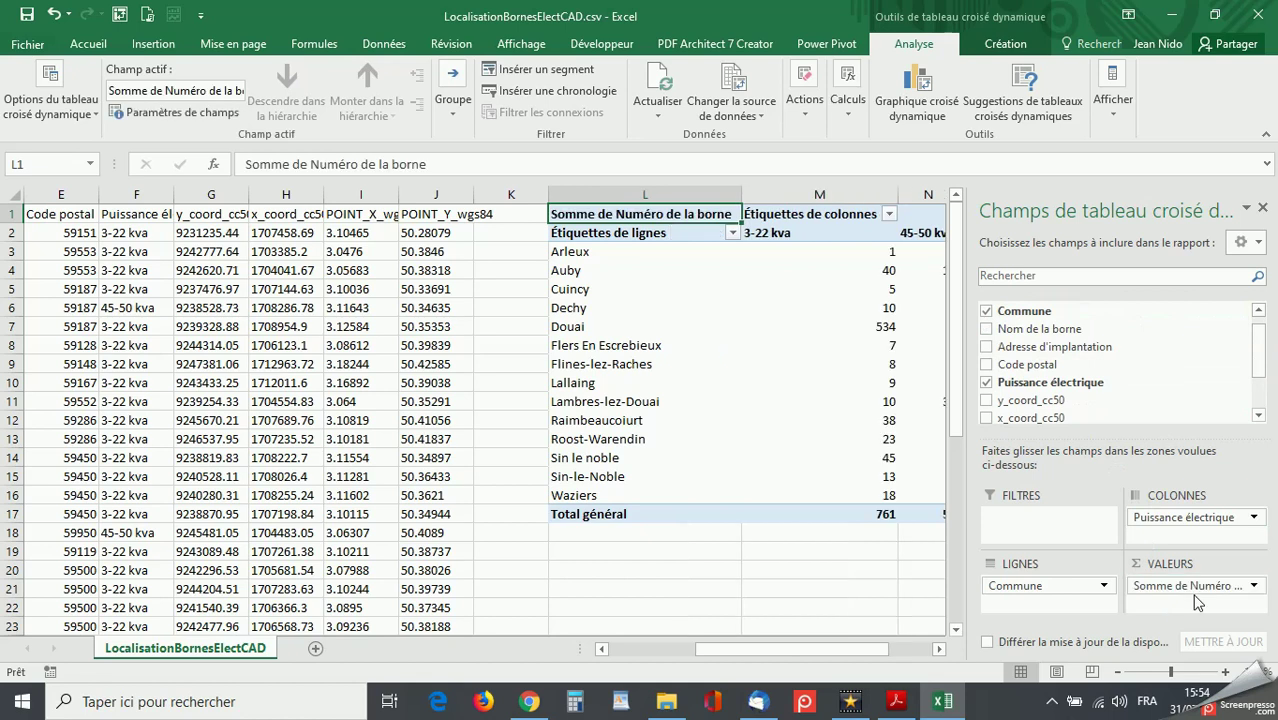
scroll(776, 601, right, 3)
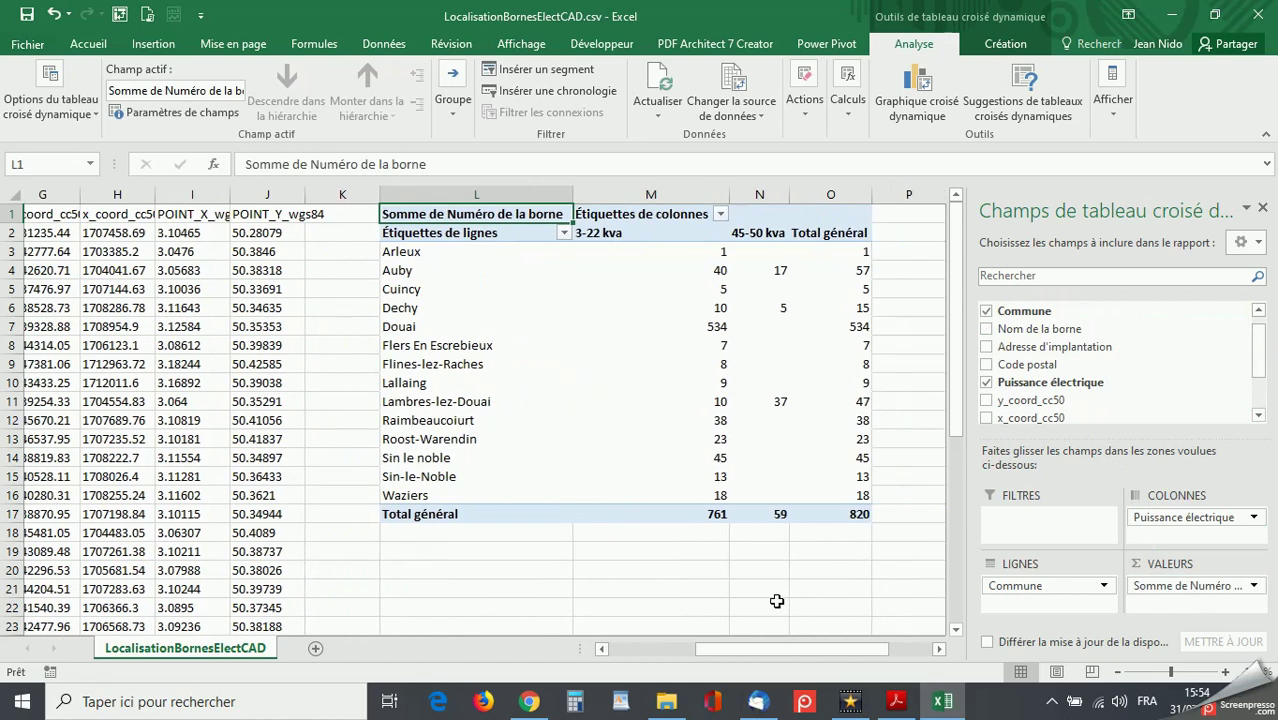
scroll(776, 601, left, 1)
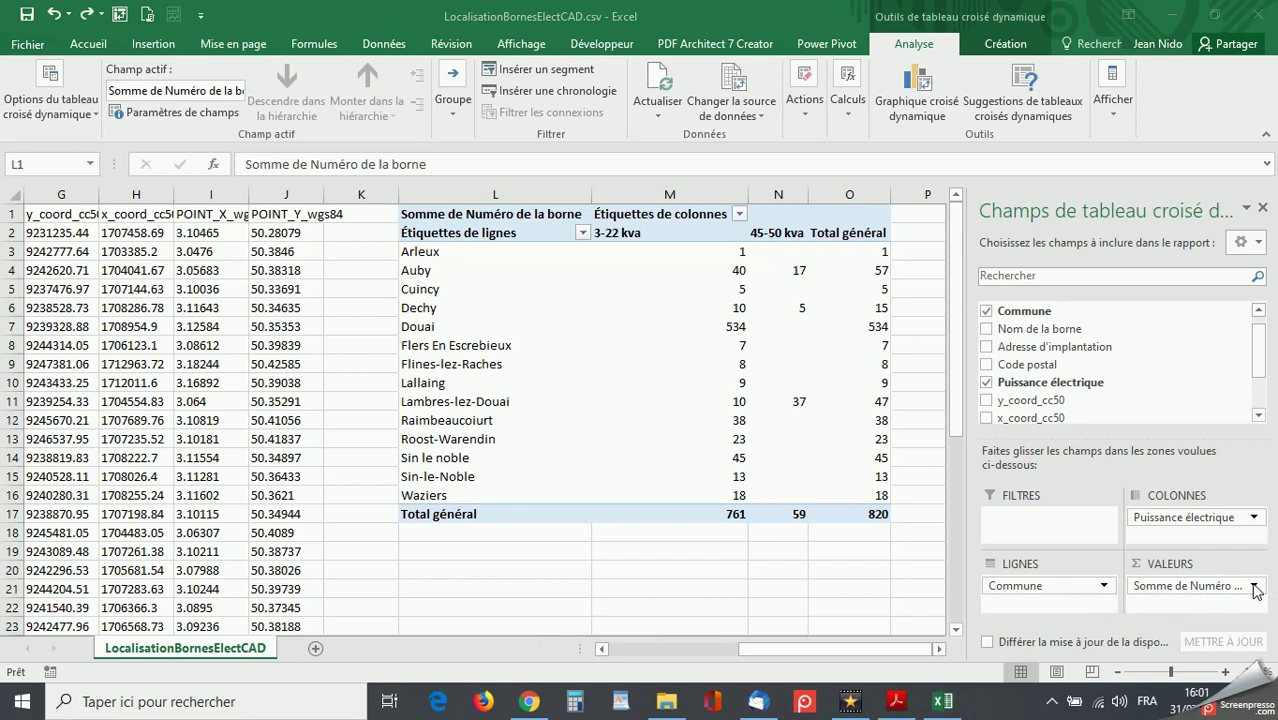
Switch the values field from Sum to Count and rename it 'Nombre de bornes'
click(1255, 587)
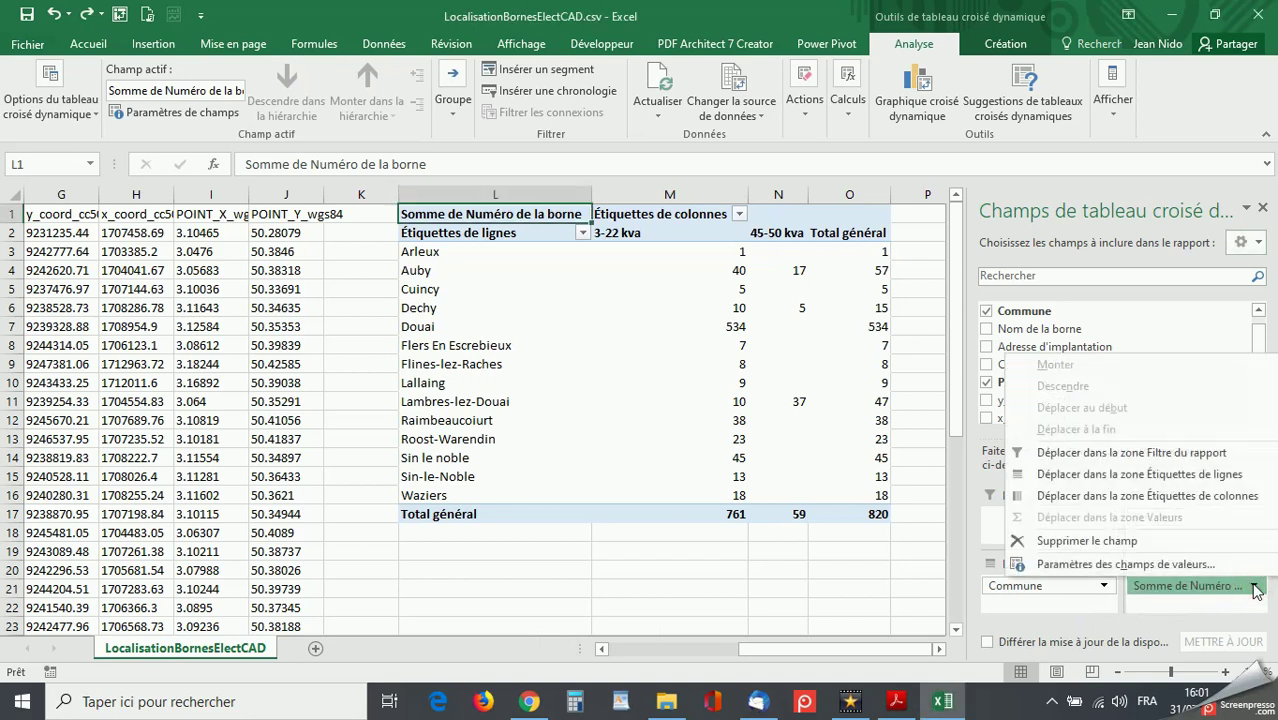
click(1135, 564)
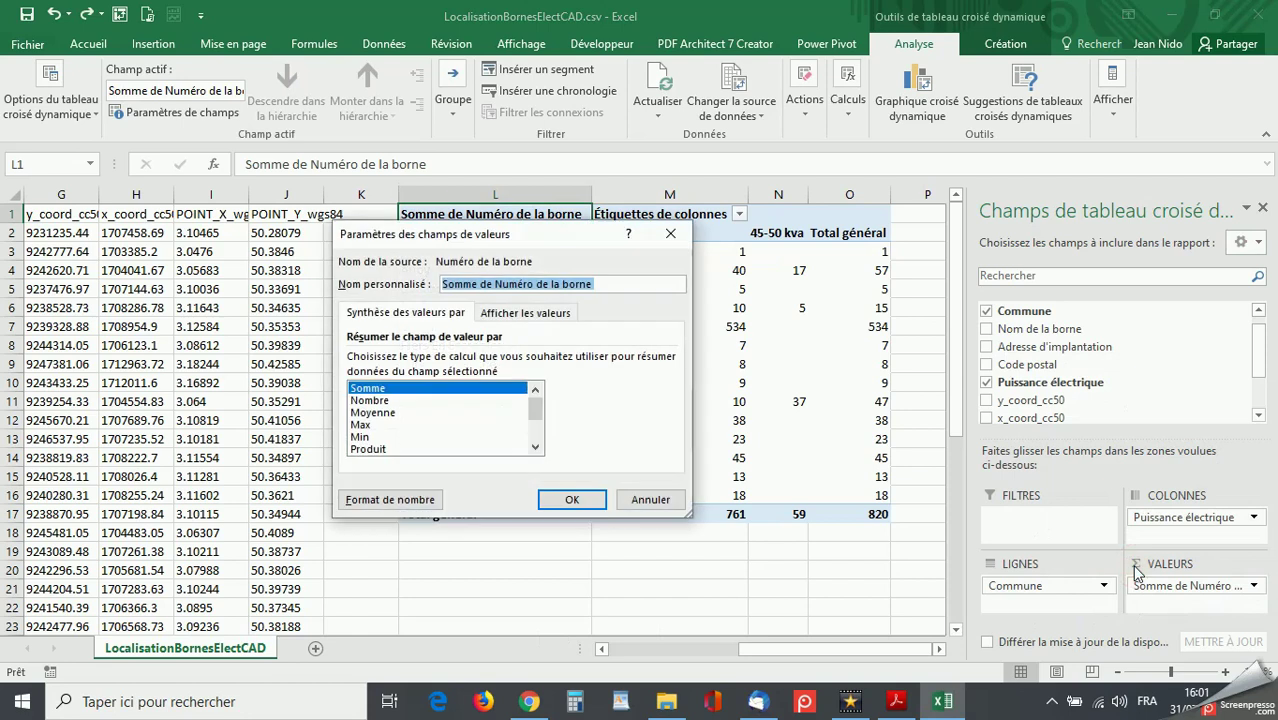
click(370, 400)
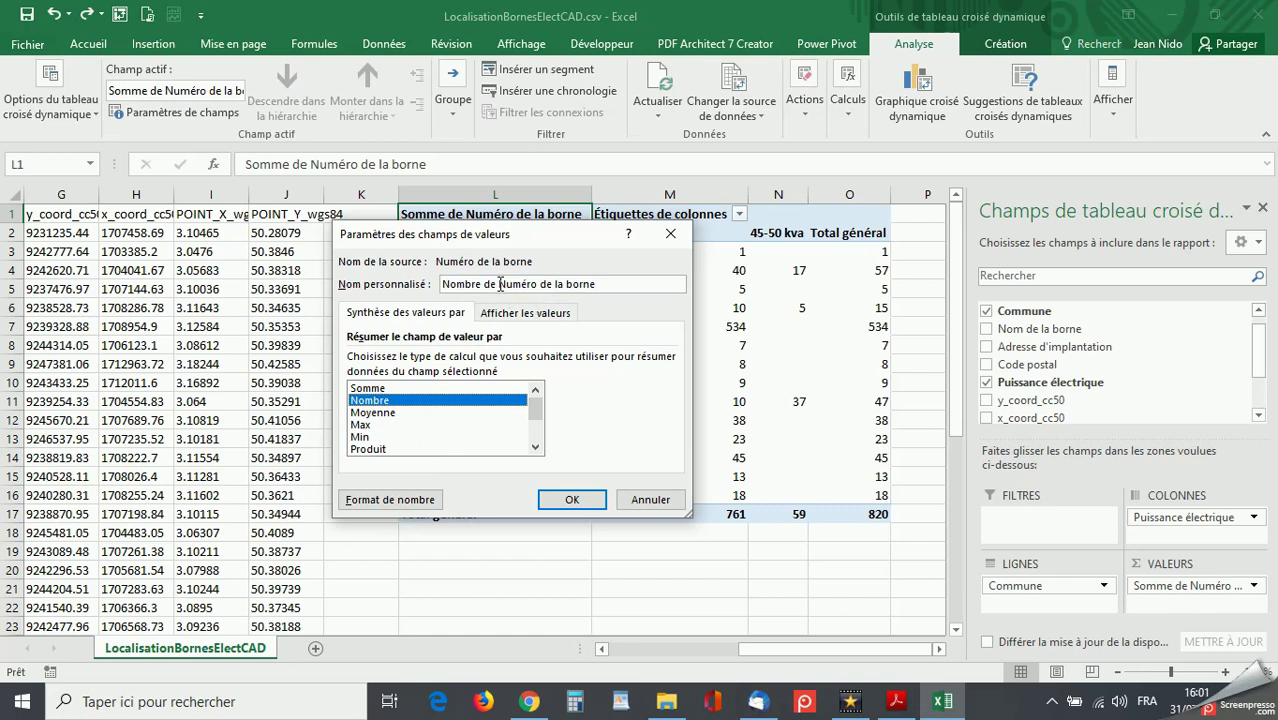
click(566, 284)
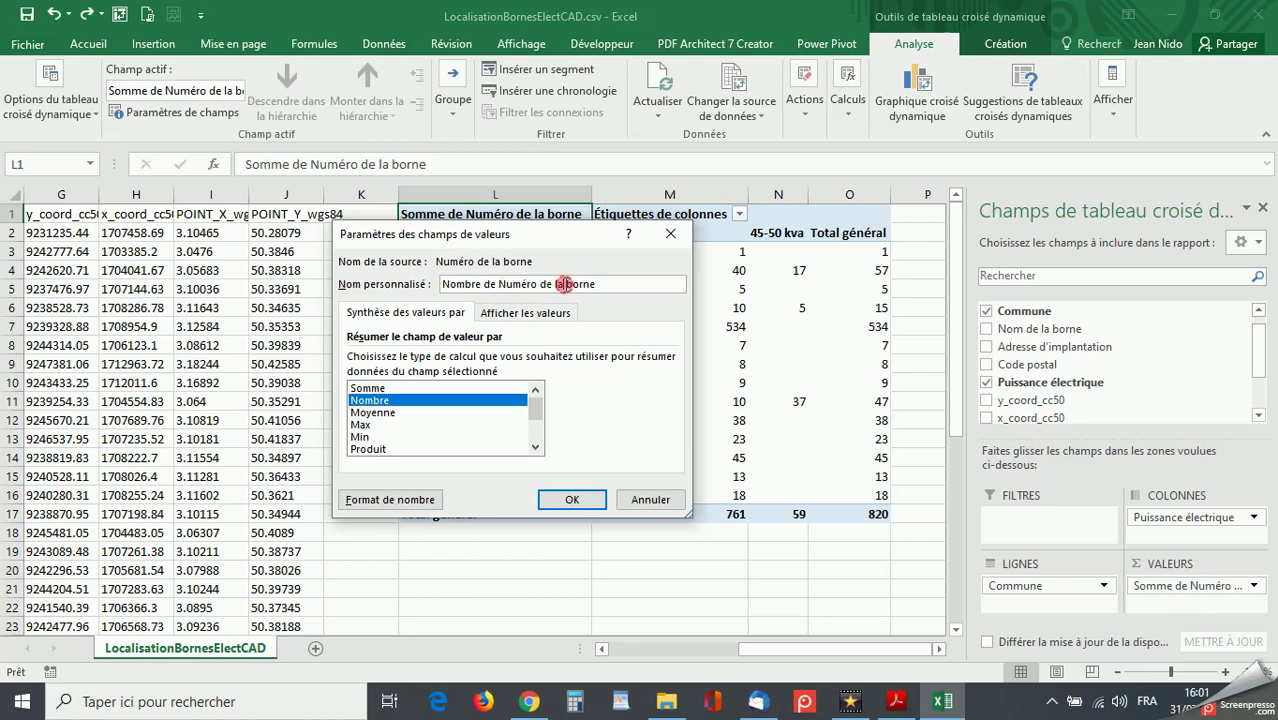
key(BackSpace)
key(BackSpace)
key(BackSpace)
key(BackSpace)
key(BackSpace)
key(BackSpace)
key(BackSpace)
key(BackSpace)
key(BackSpace)
key(BackSpace)
key(BackSpace)
key(BackSpace)
click(579, 499)
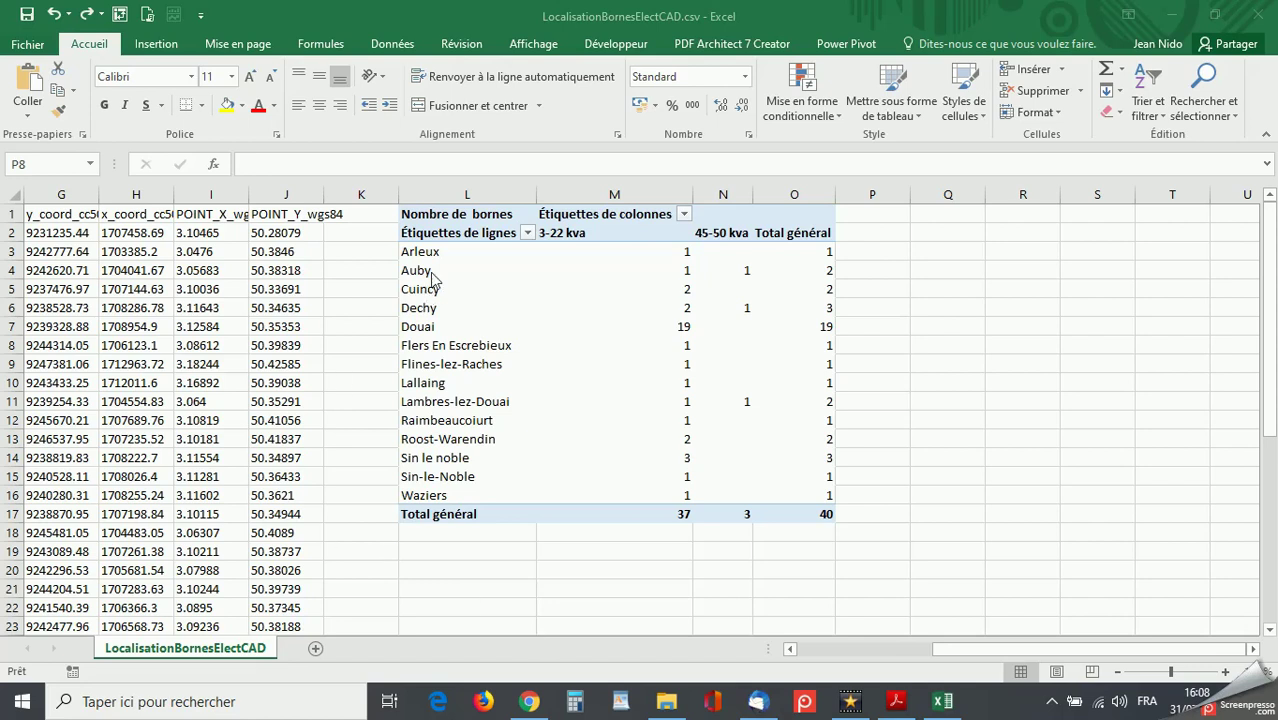
Replace 'Étiquettes de lignes' with COMMUNE and 'Étiquettes de colonnes' with PUISSANCE
click(450, 236)
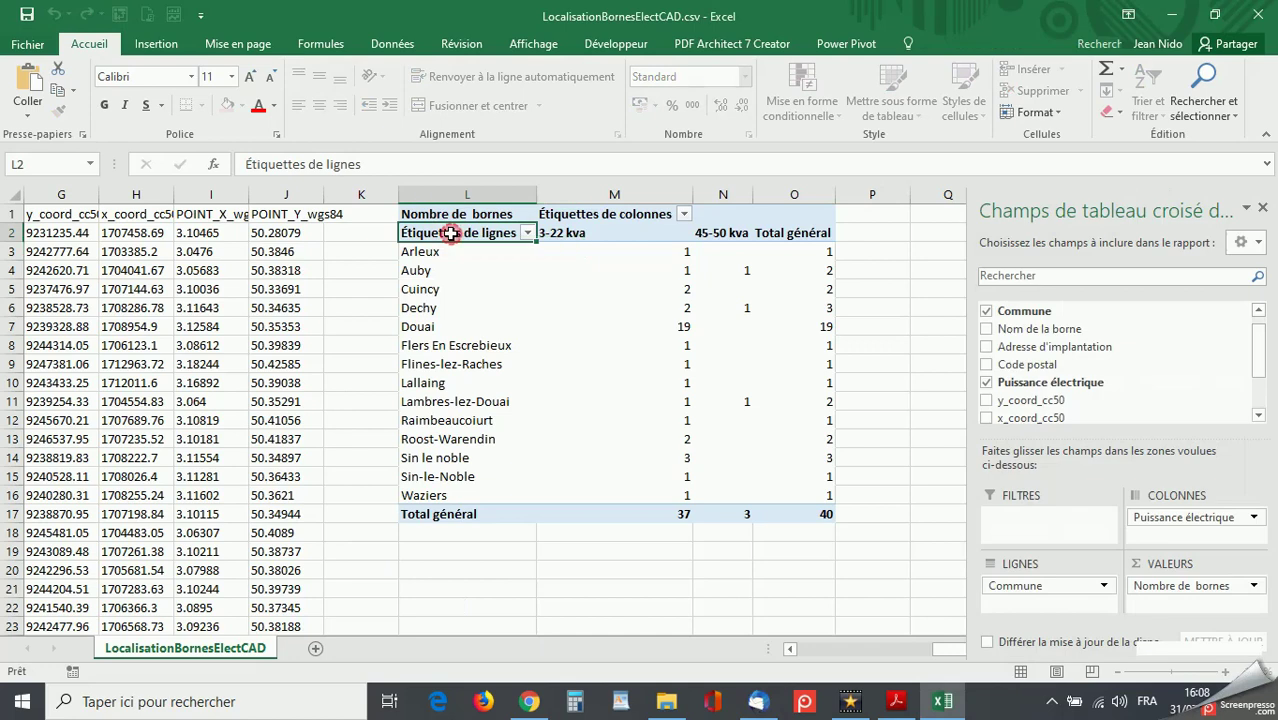
drag(523, 233, 379, 230)
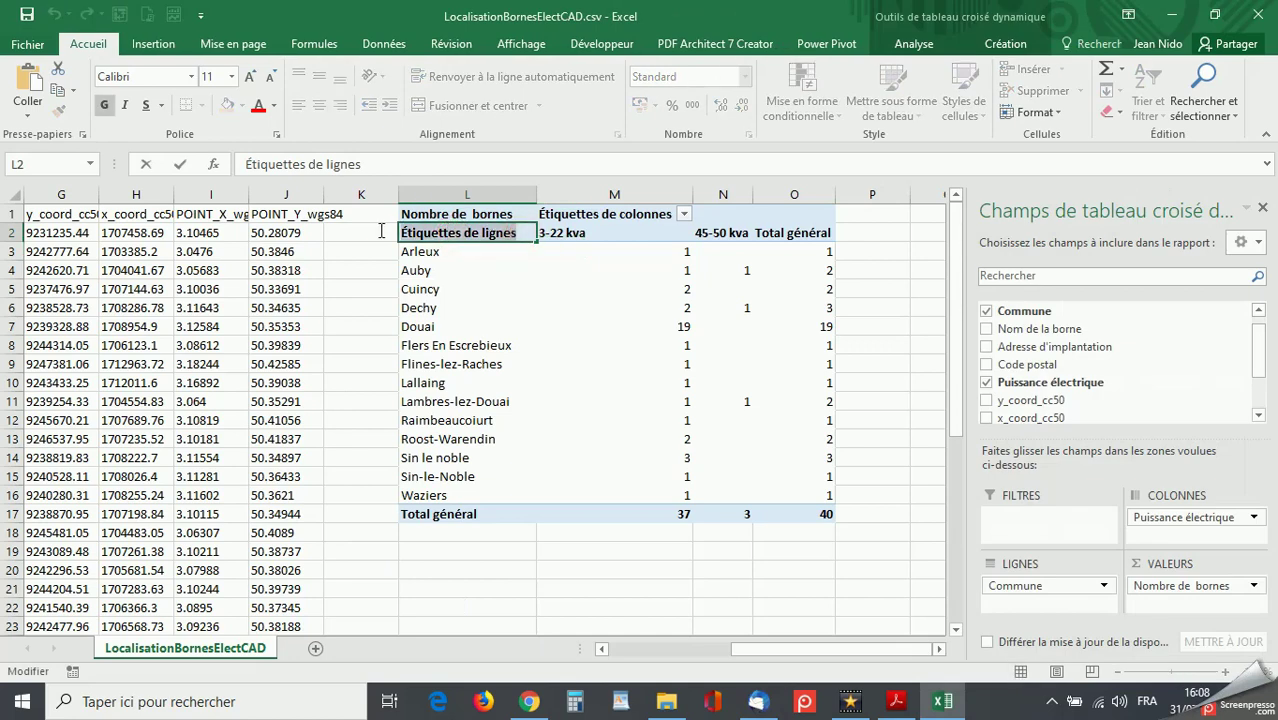
text(COMMUNE)
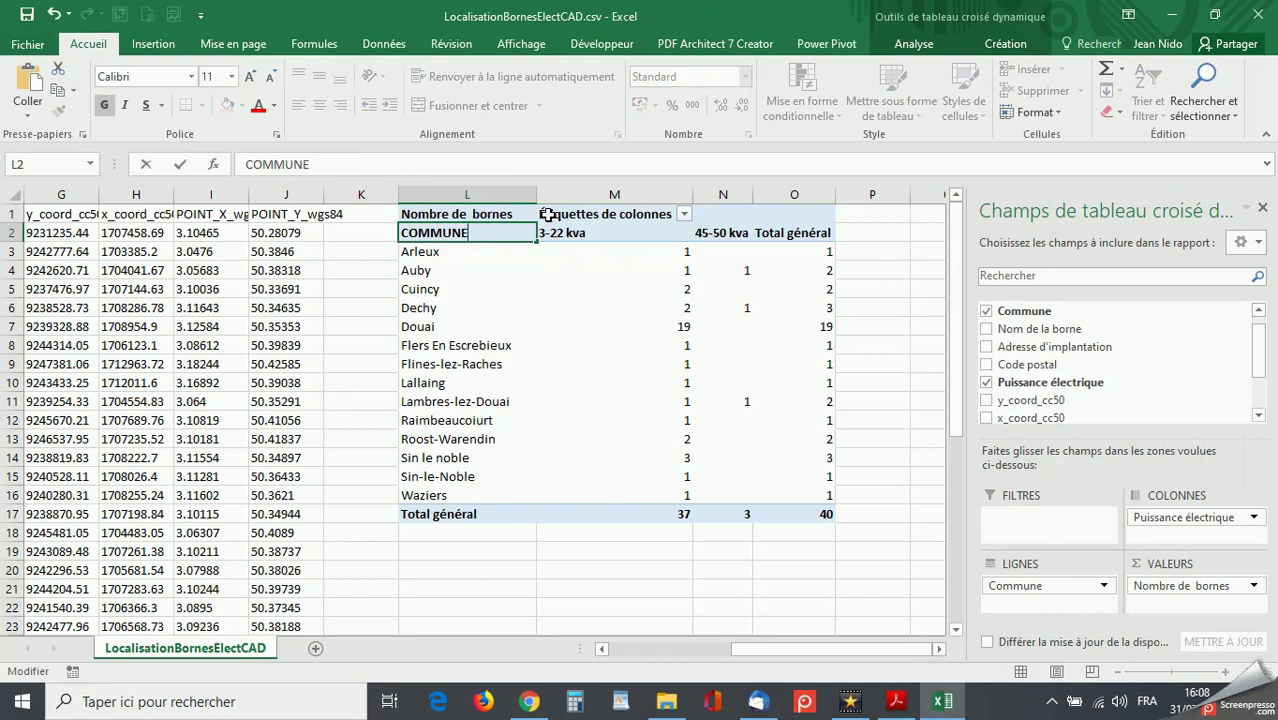
double_click(577, 212)
drag(668, 214, 525, 207)
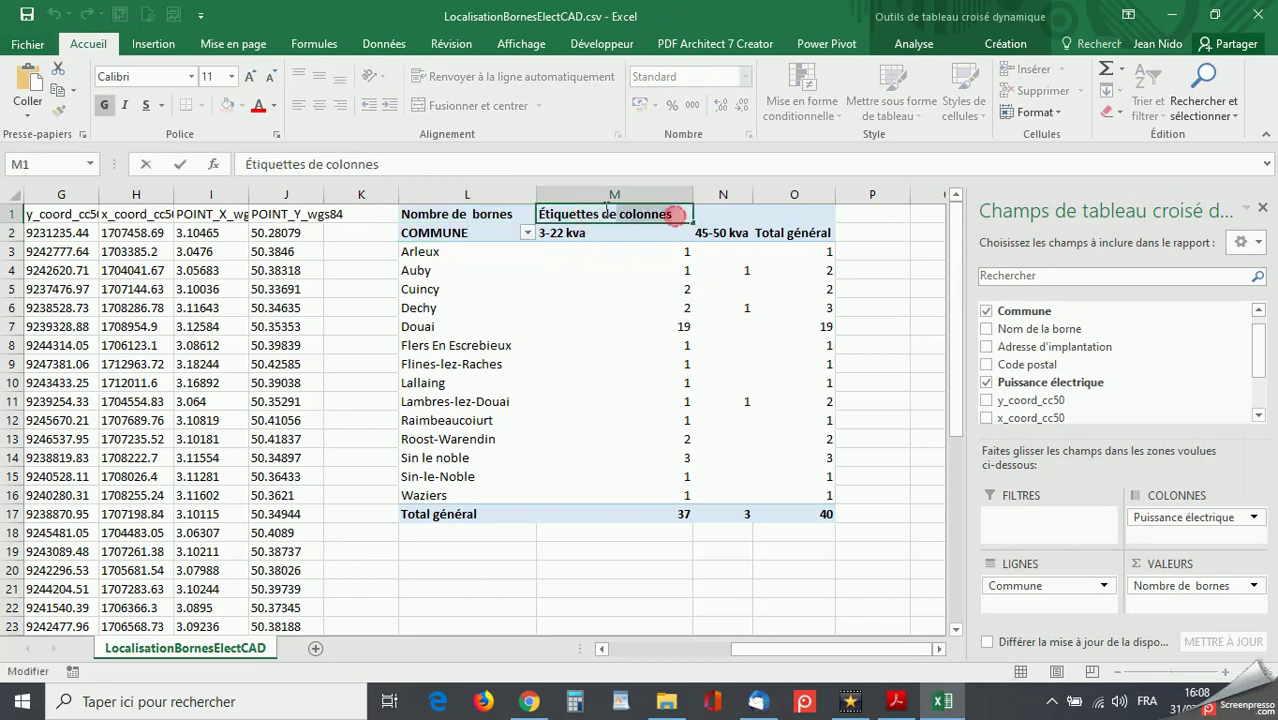
text(PUISSANCE)
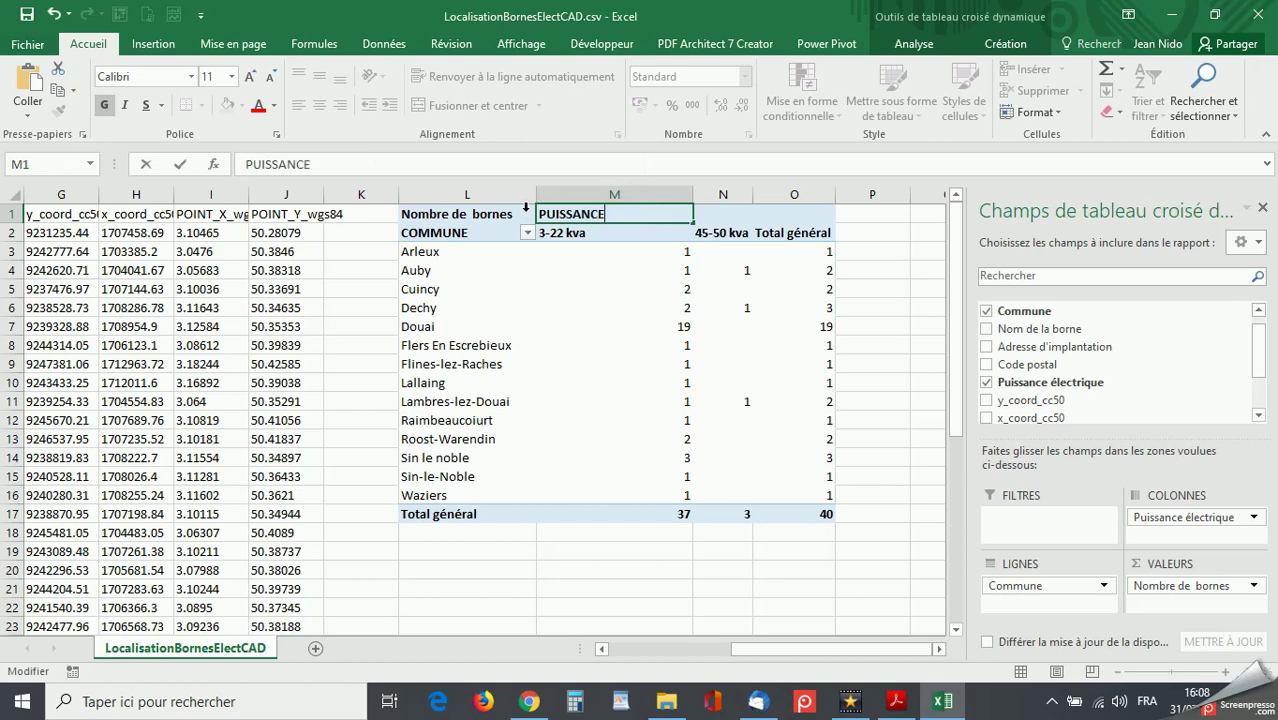
click(619, 457)
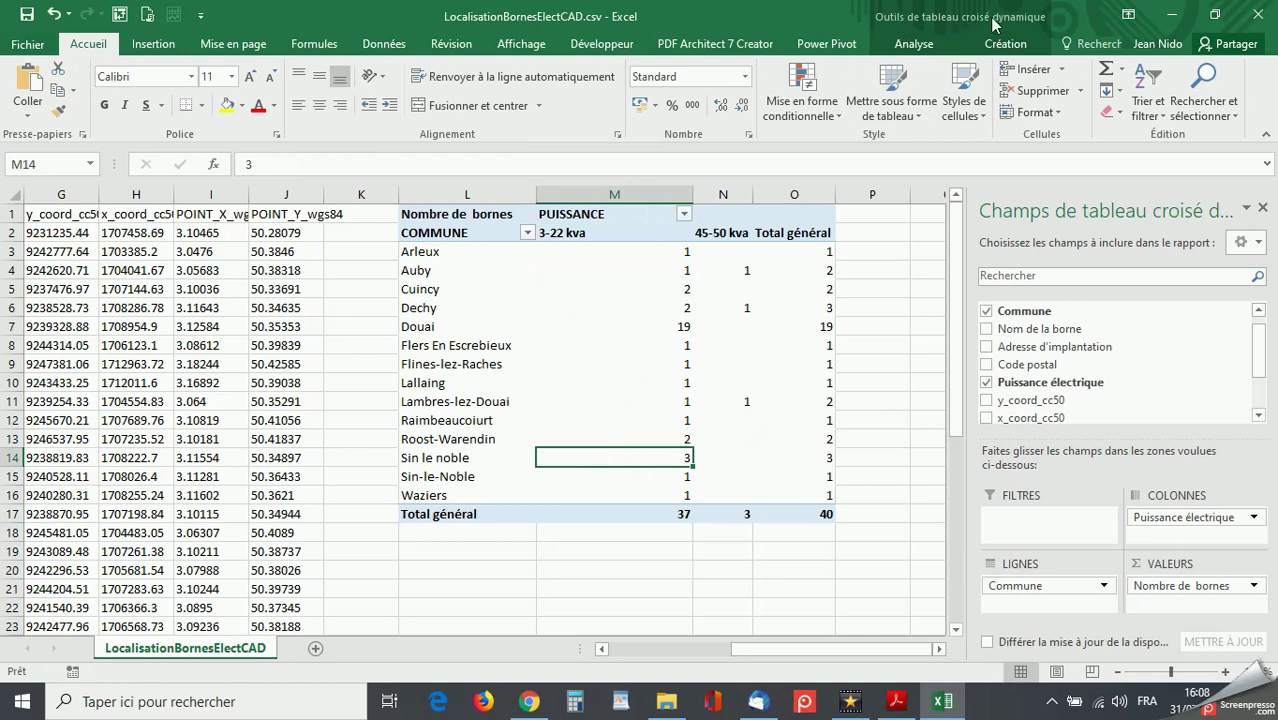
click(913, 44)
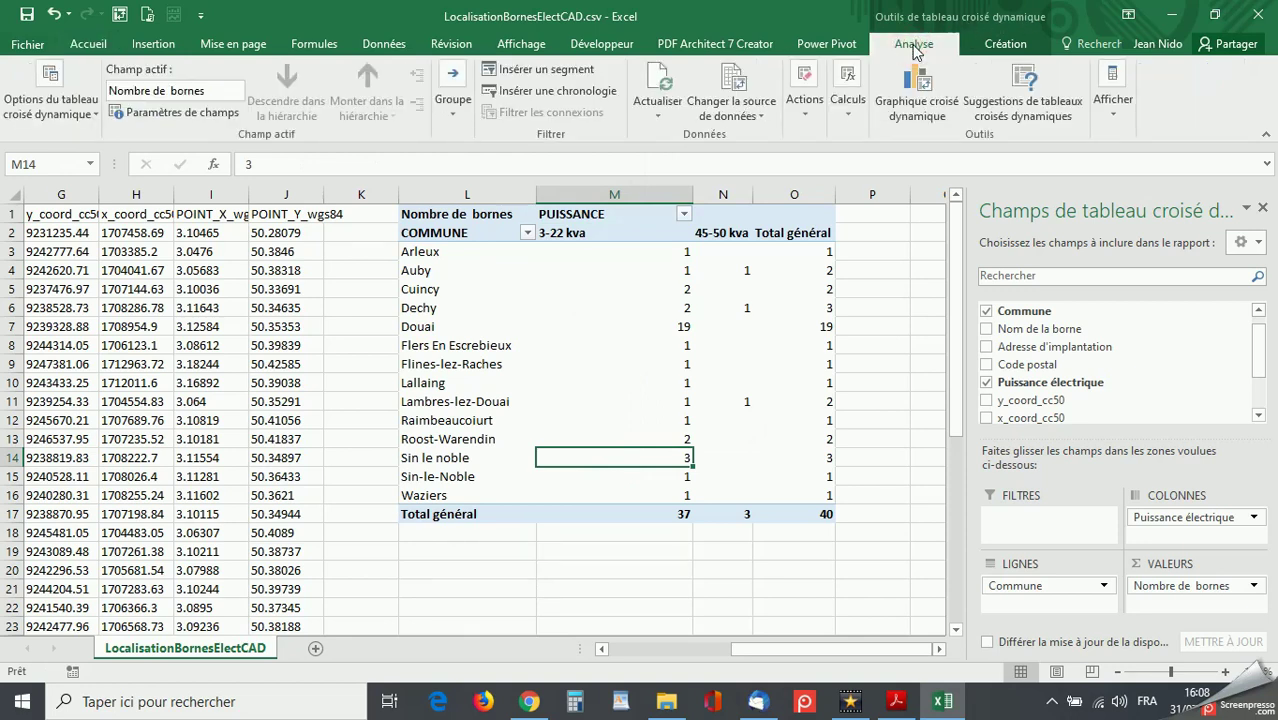
Apply the dark green pivot table style from the Création styles gallery
click(1005, 48)
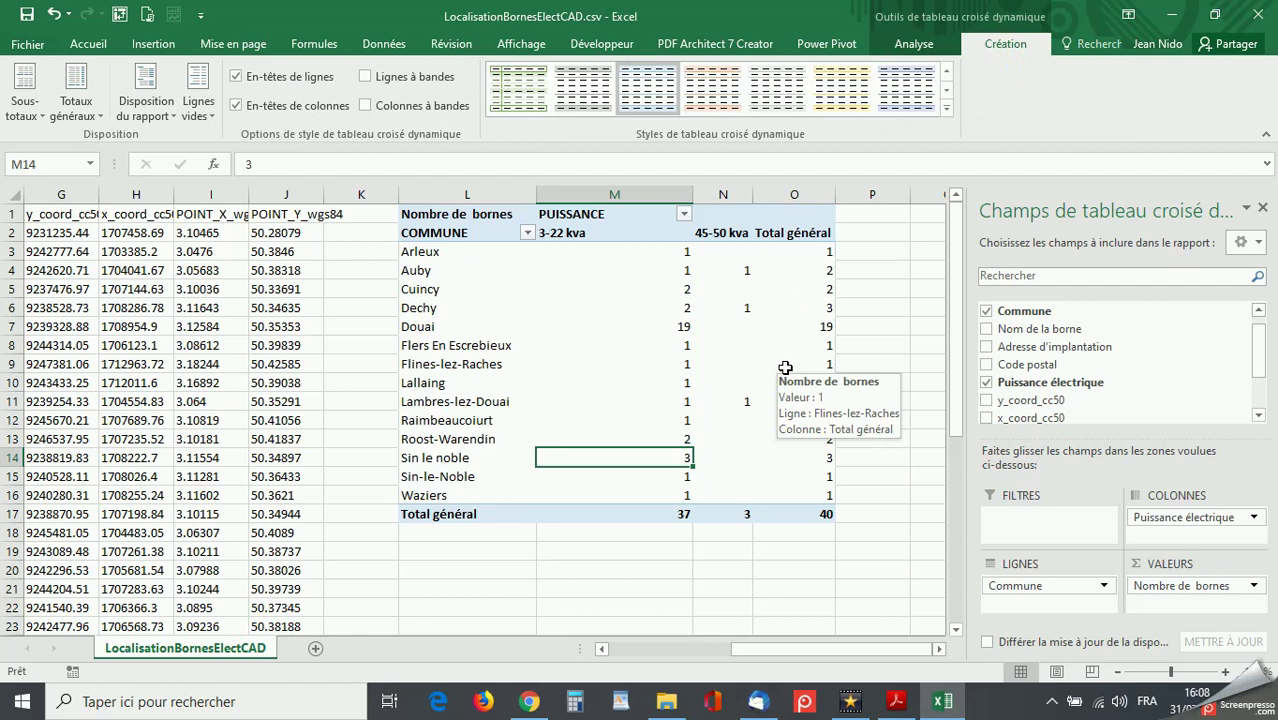
click(947, 112)
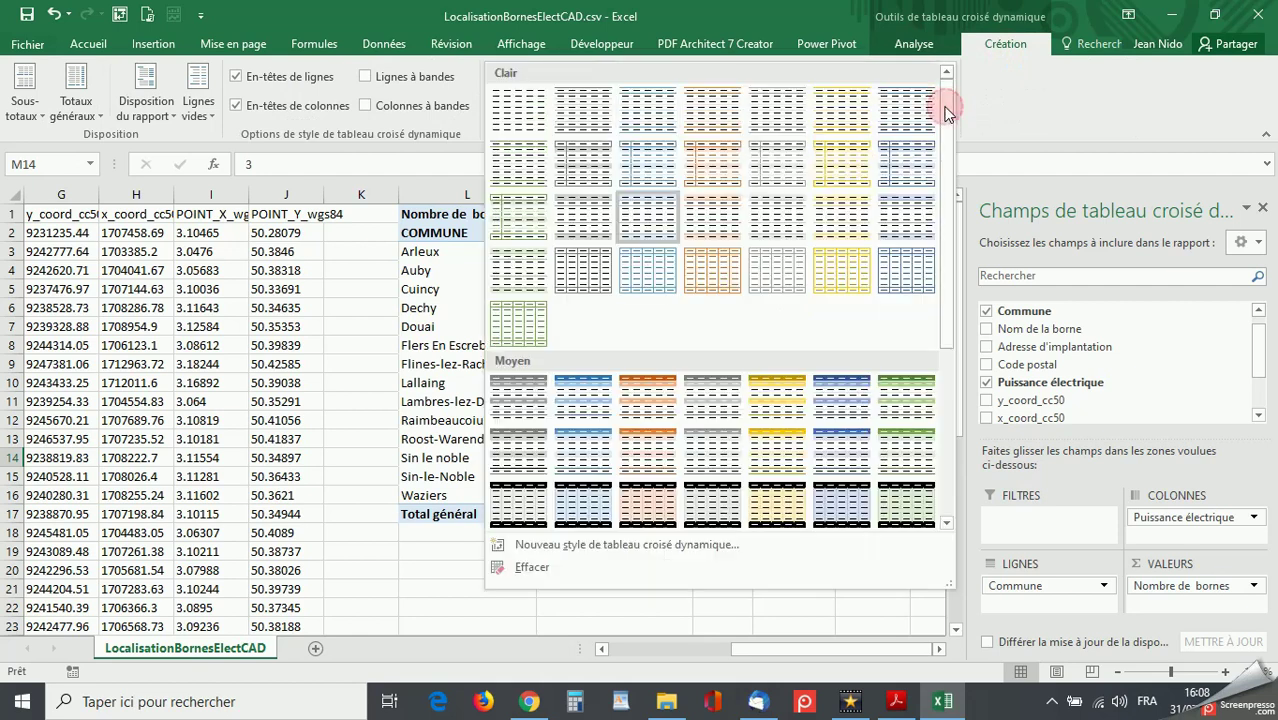
click(913, 512)
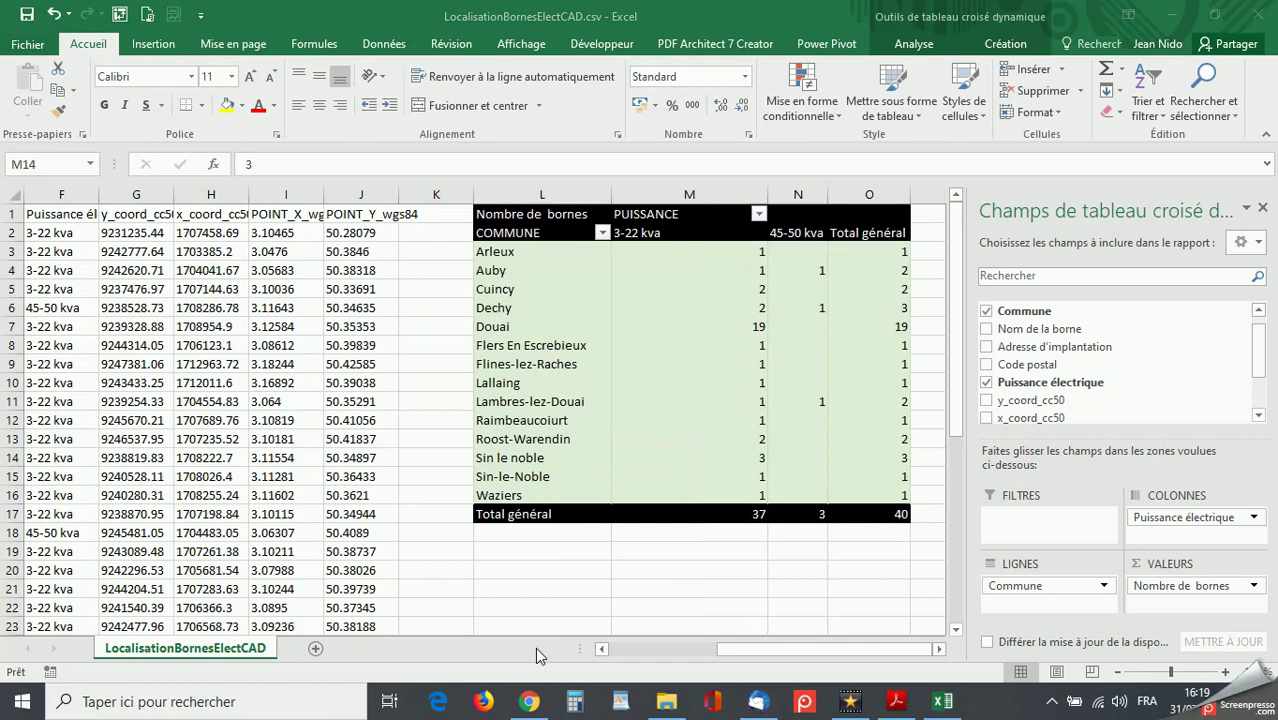
click(737, 452)
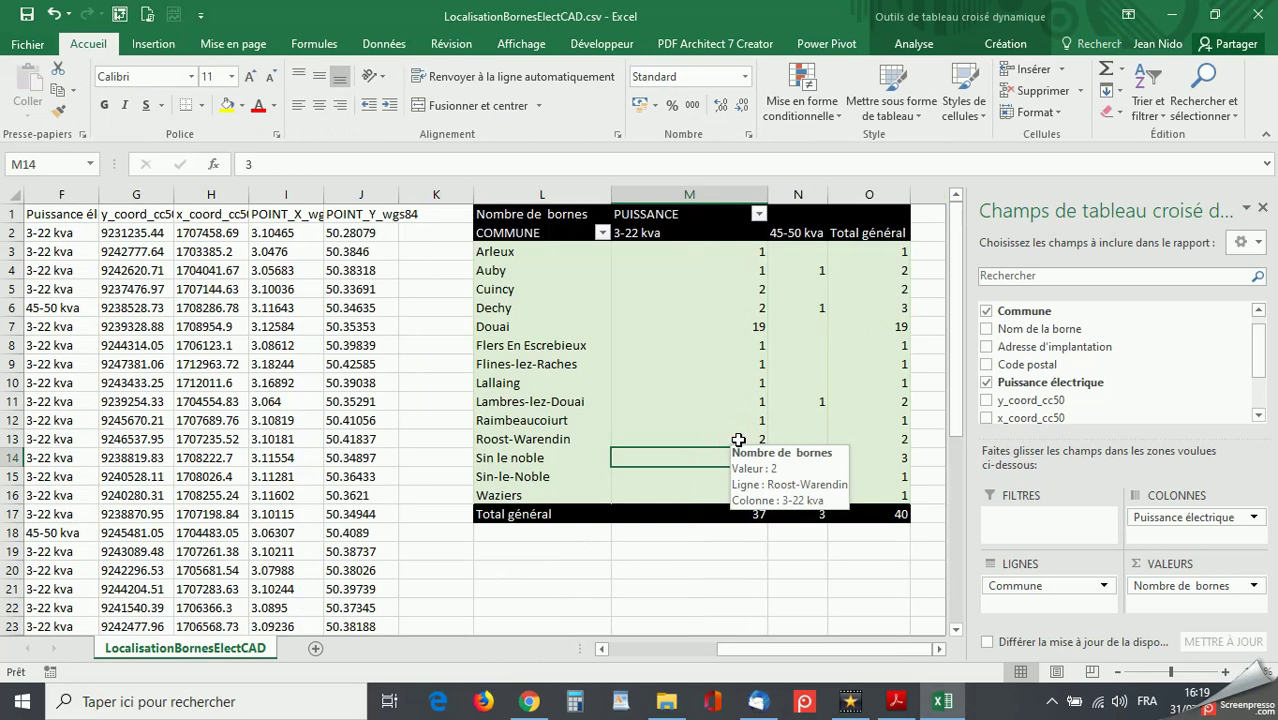
click(917, 44)
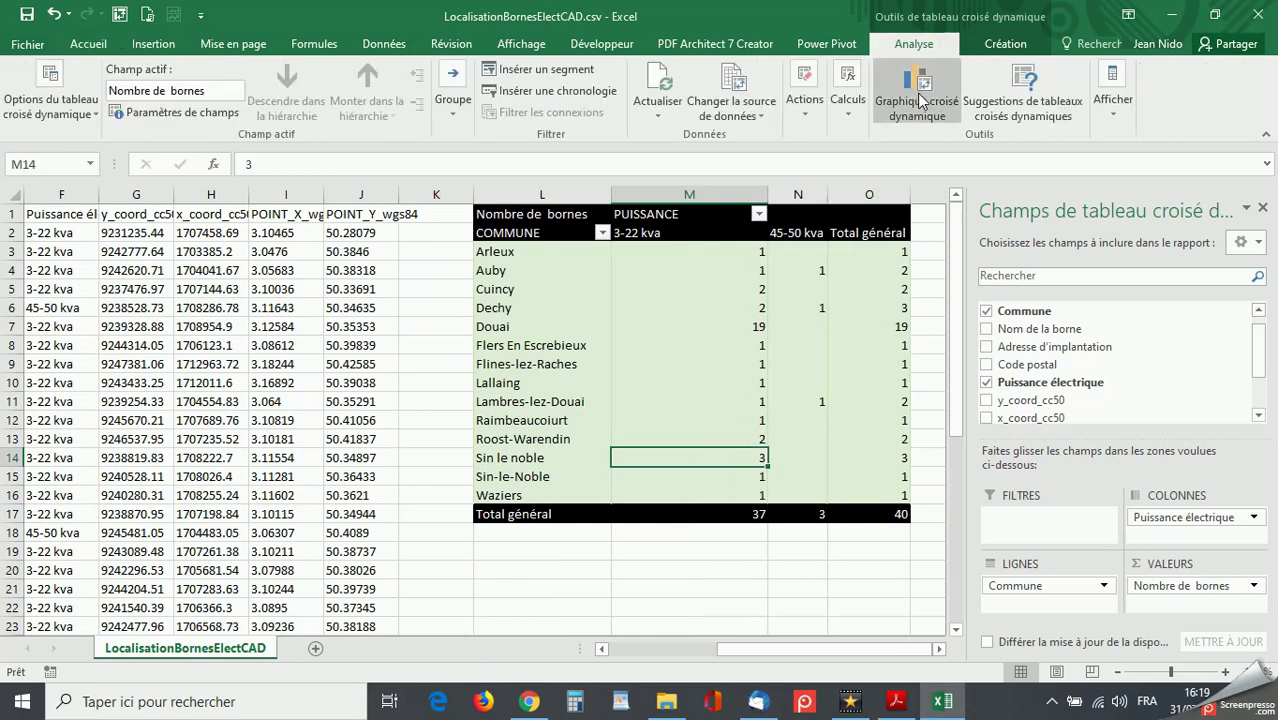
Insert a 3D stacked column pivot chart of stations per commune split by power
click(917, 95)
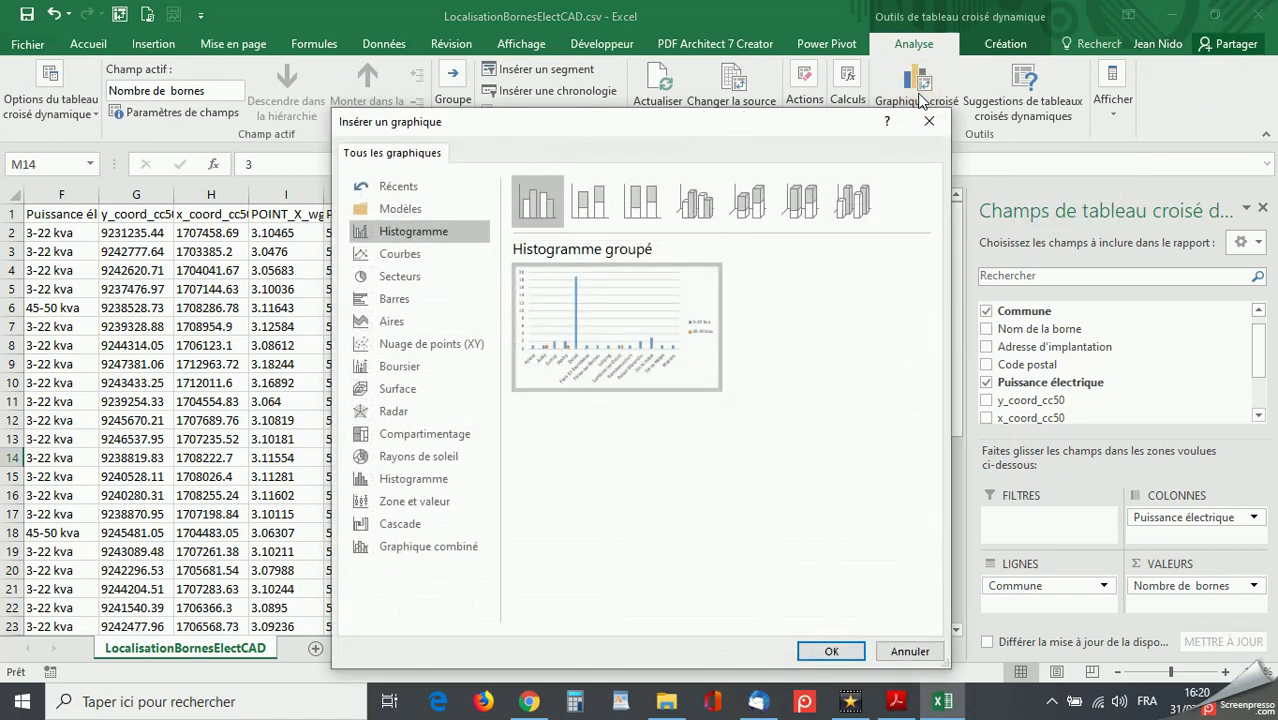
click(752, 206)
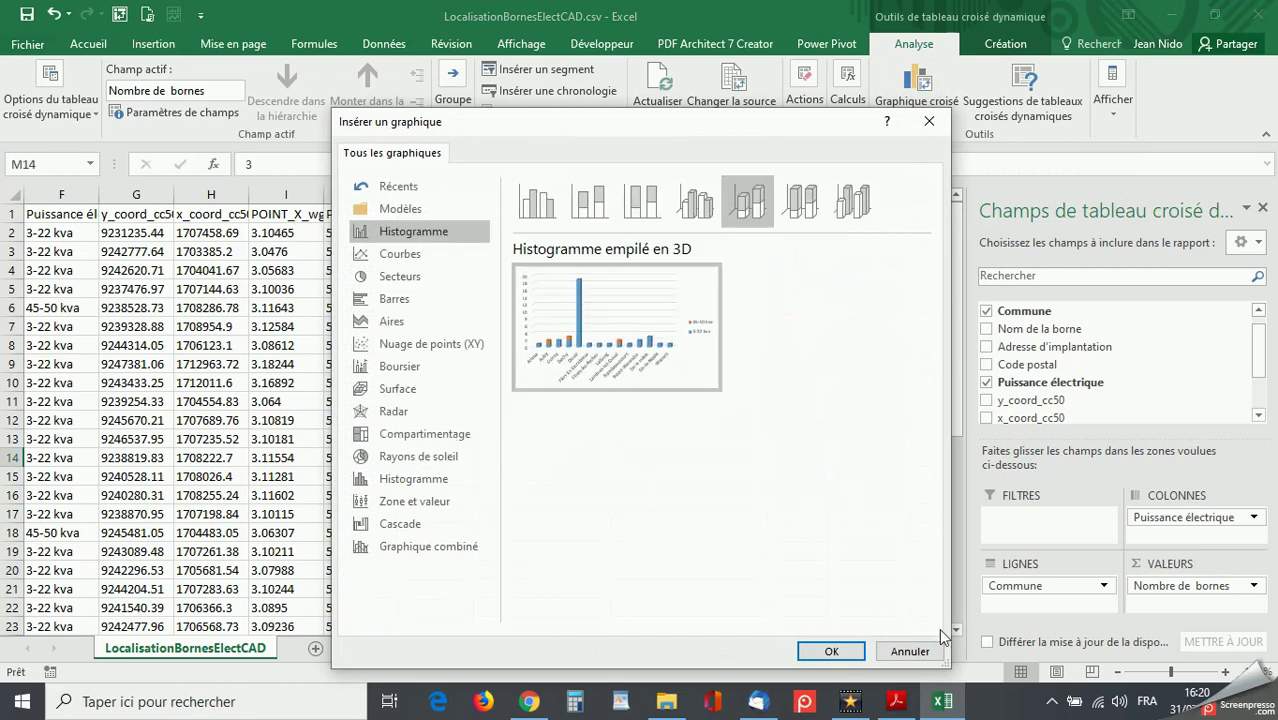
click(829, 651)
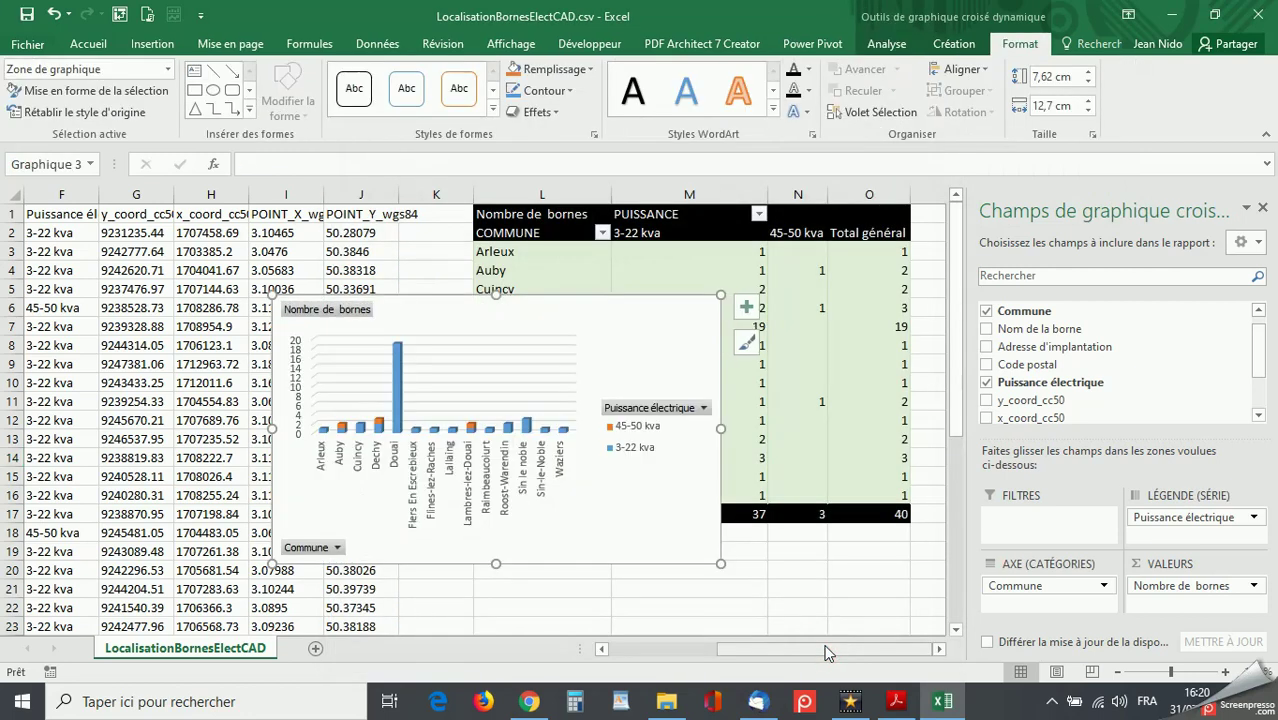
Move the pivot chart so it sits just beneath the pivot table
scroll(827, 585, down, 4)
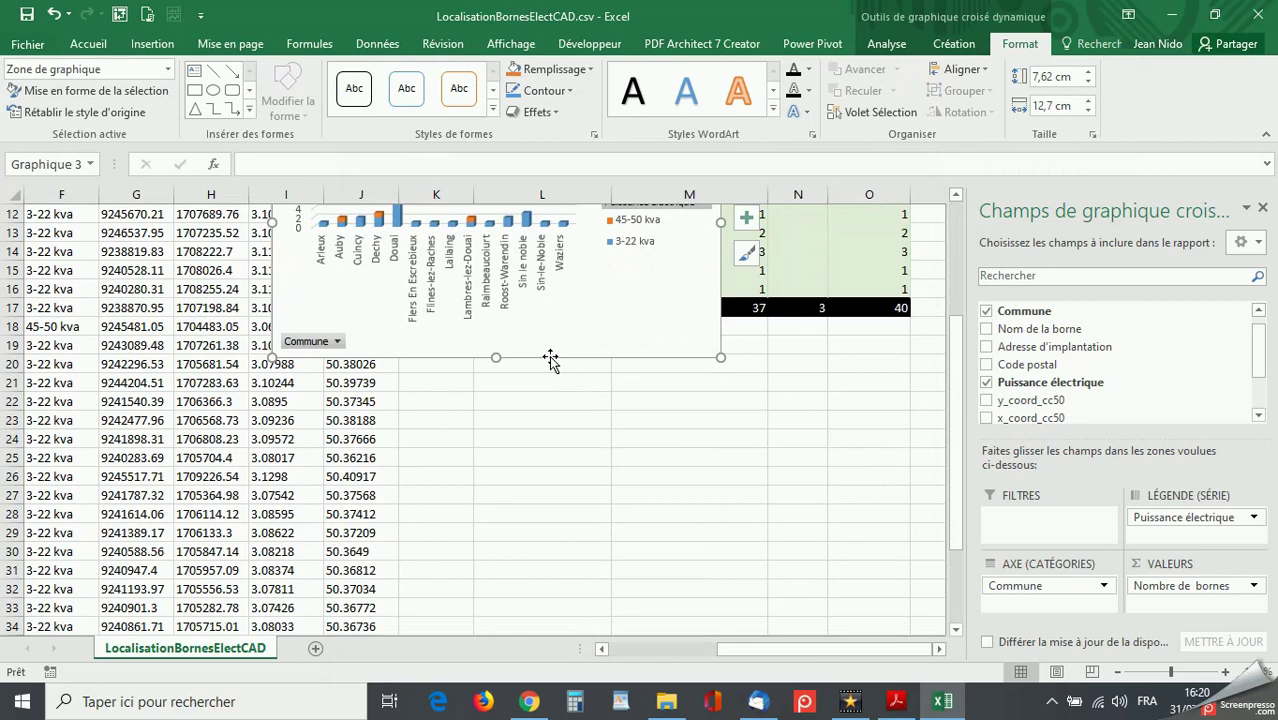
drag(550, 360, 742, 600)
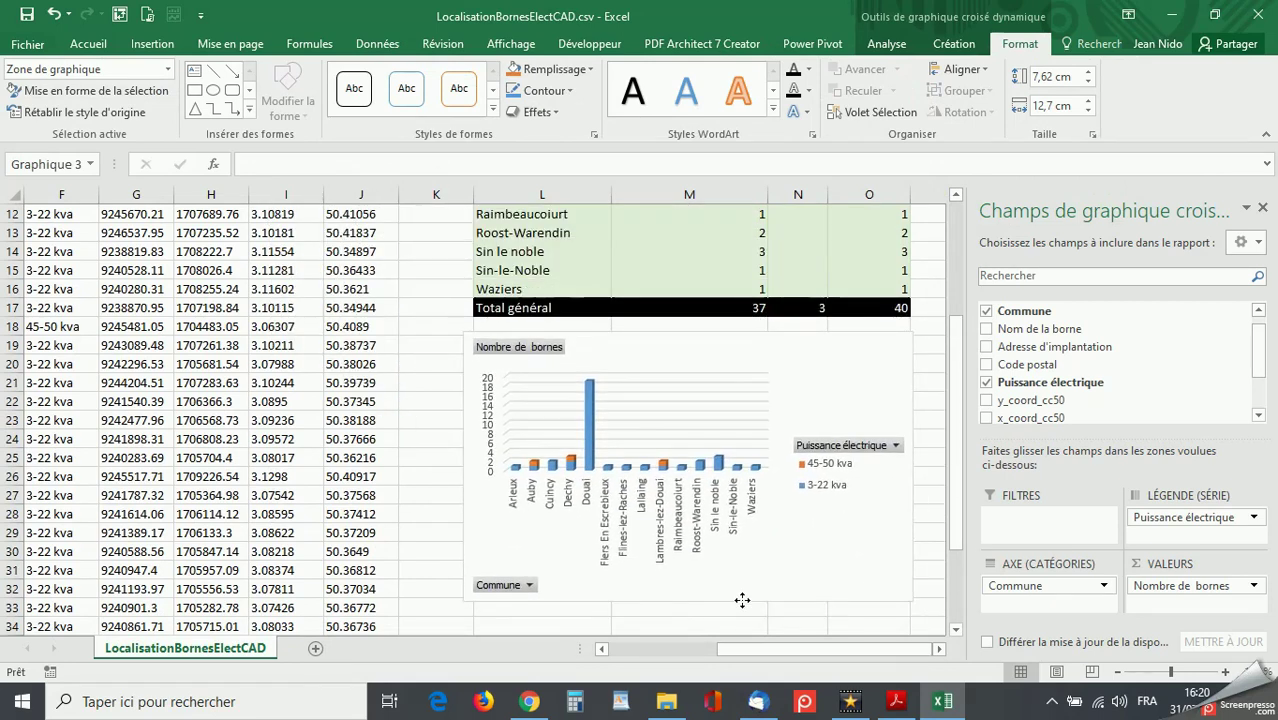
drag(742, 600, 750, 600)
drag(750, 603, 752, 608)
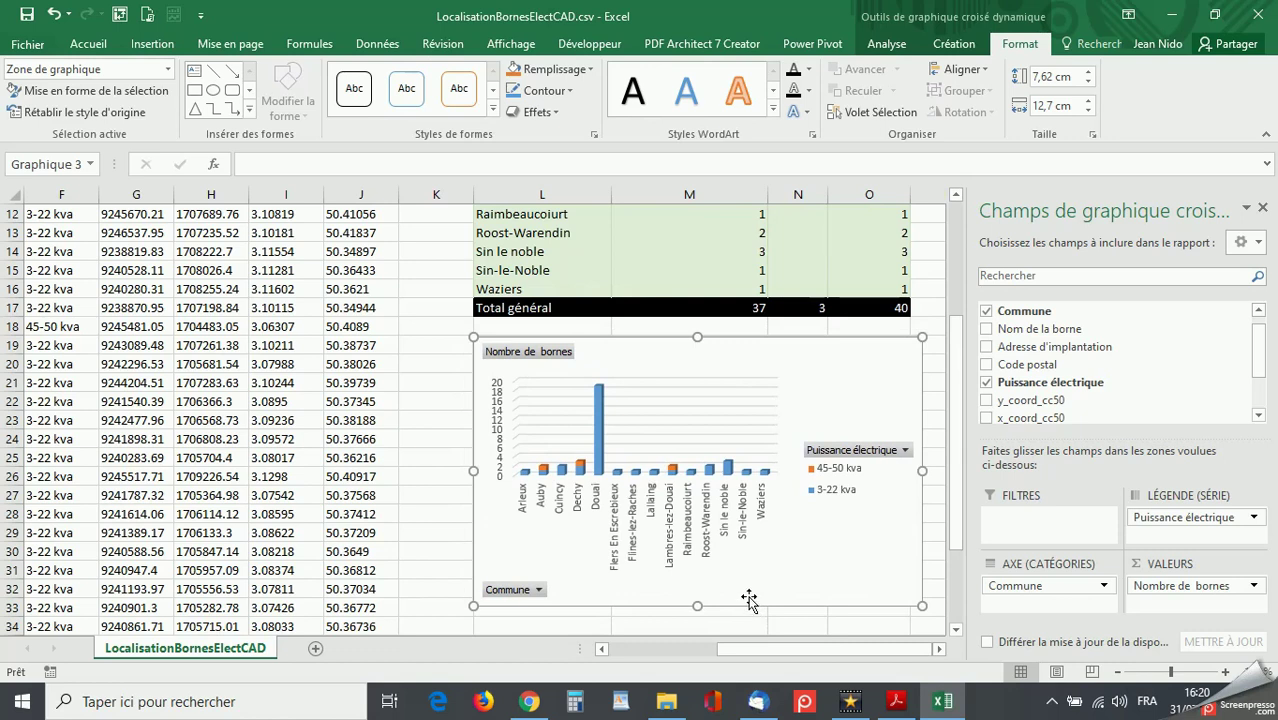
click(940, 50)
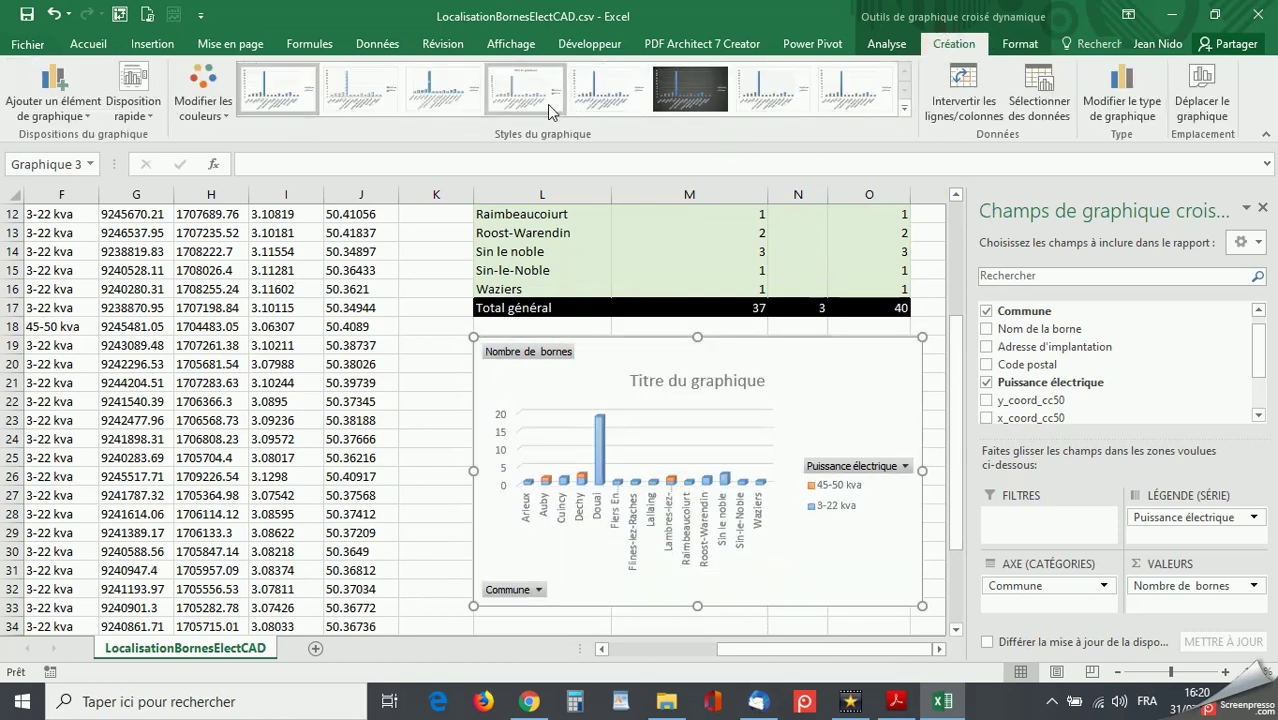
Apply the dark chart Style 6 to the pivot chart
click(697, 104)
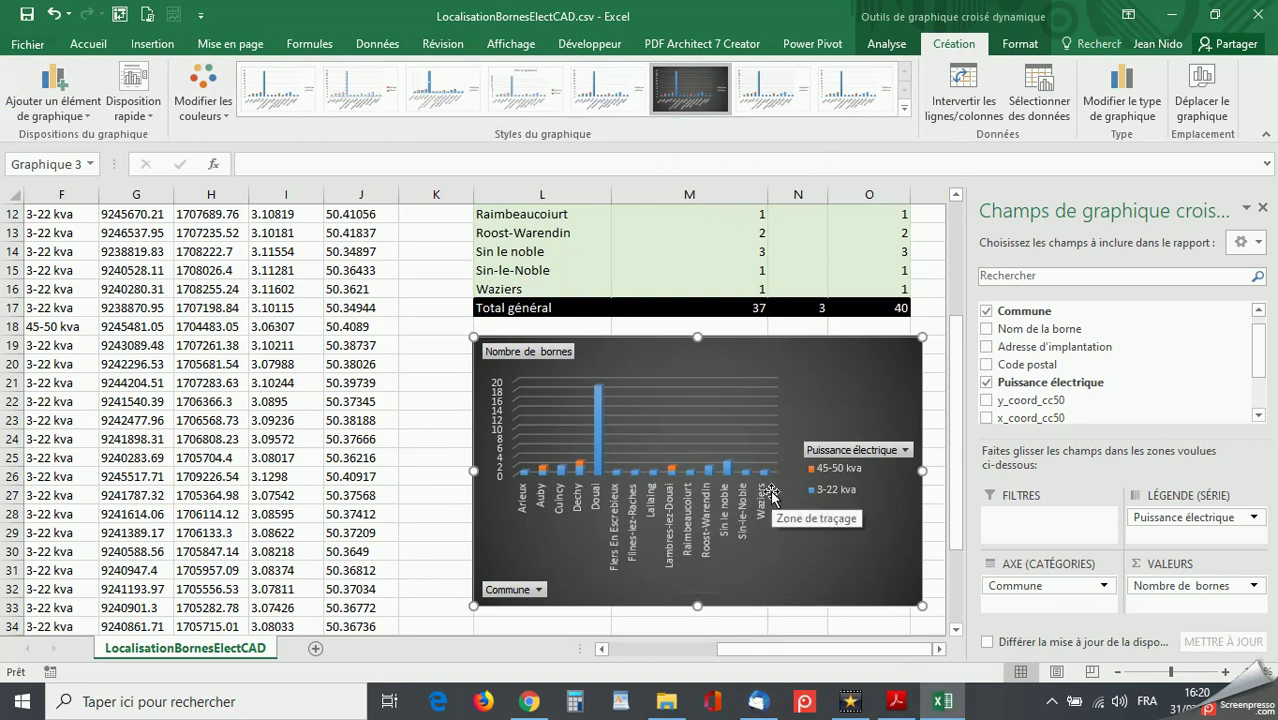
click(720, 500)
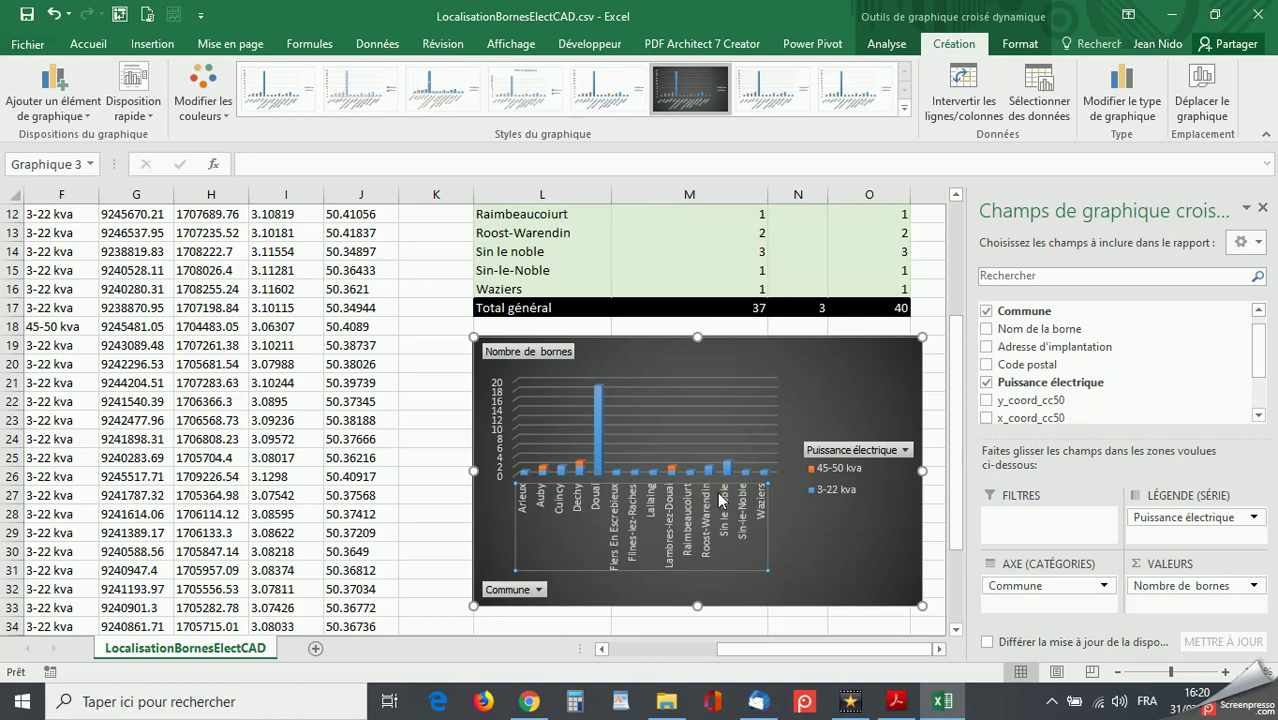
Set the commune axis labels to a custom -36° angle and close the field list
right_click(720, 500)
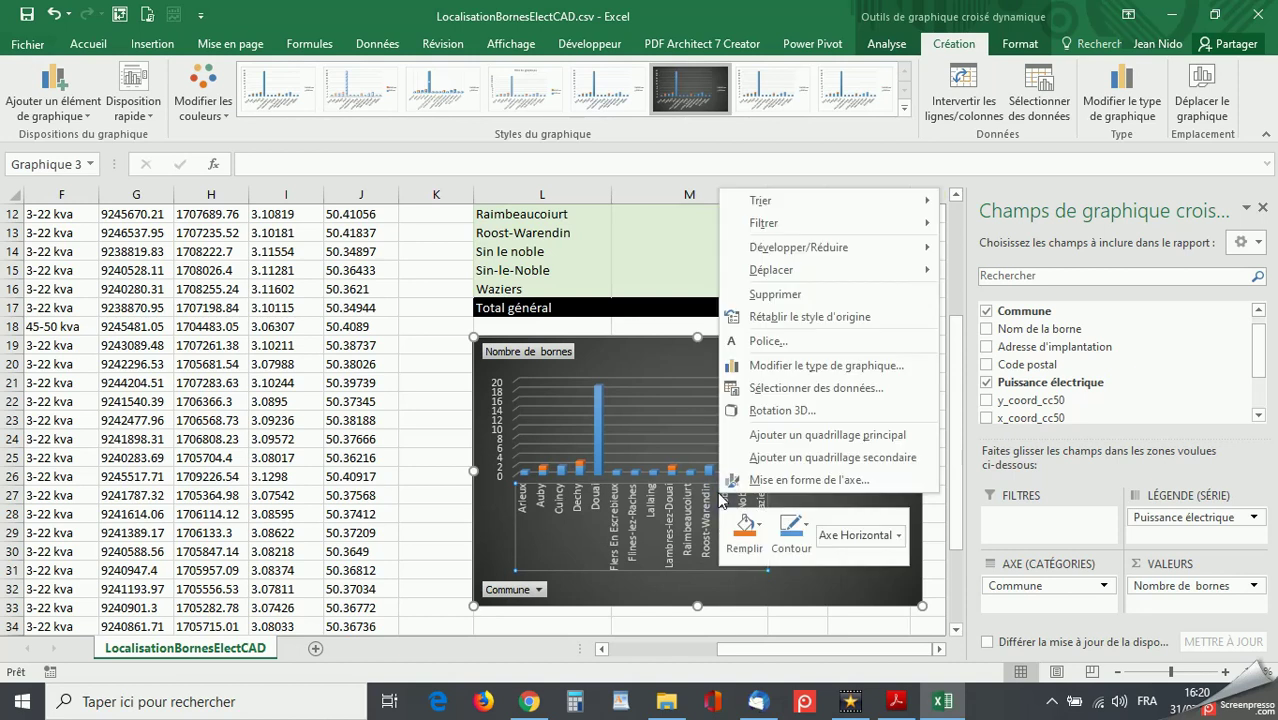
click(771, 480)
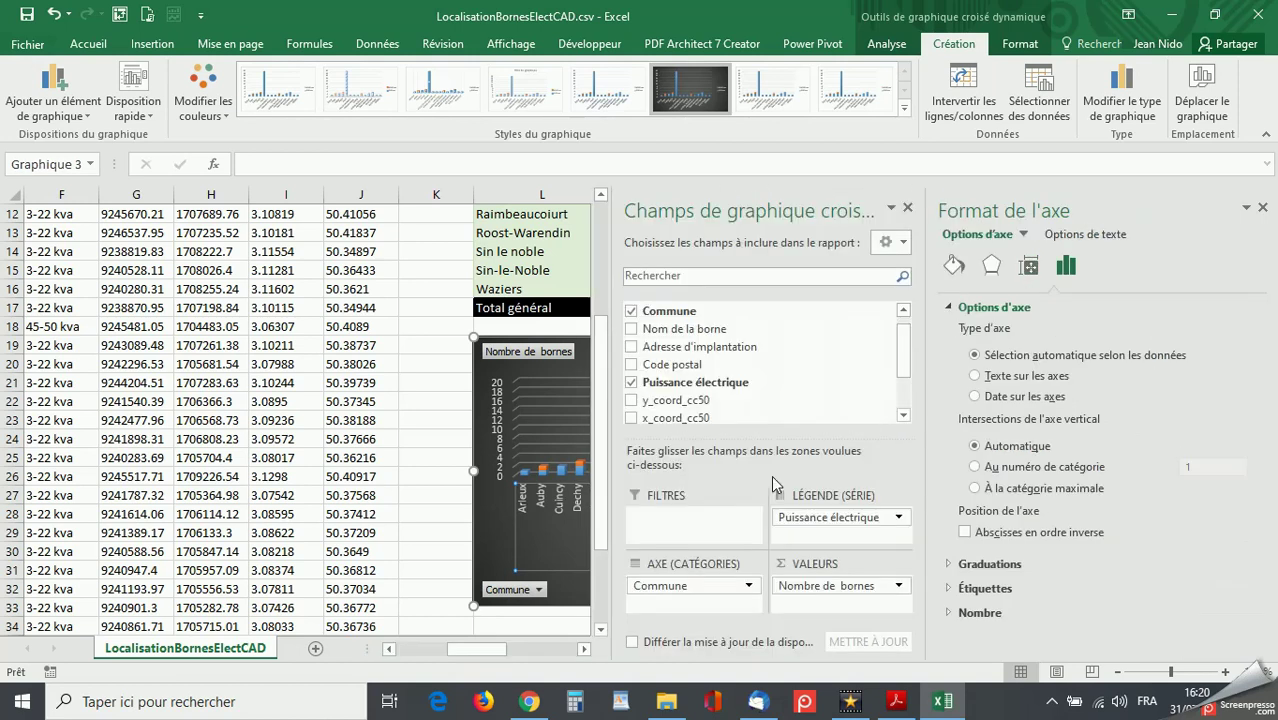
click(1033, 268)
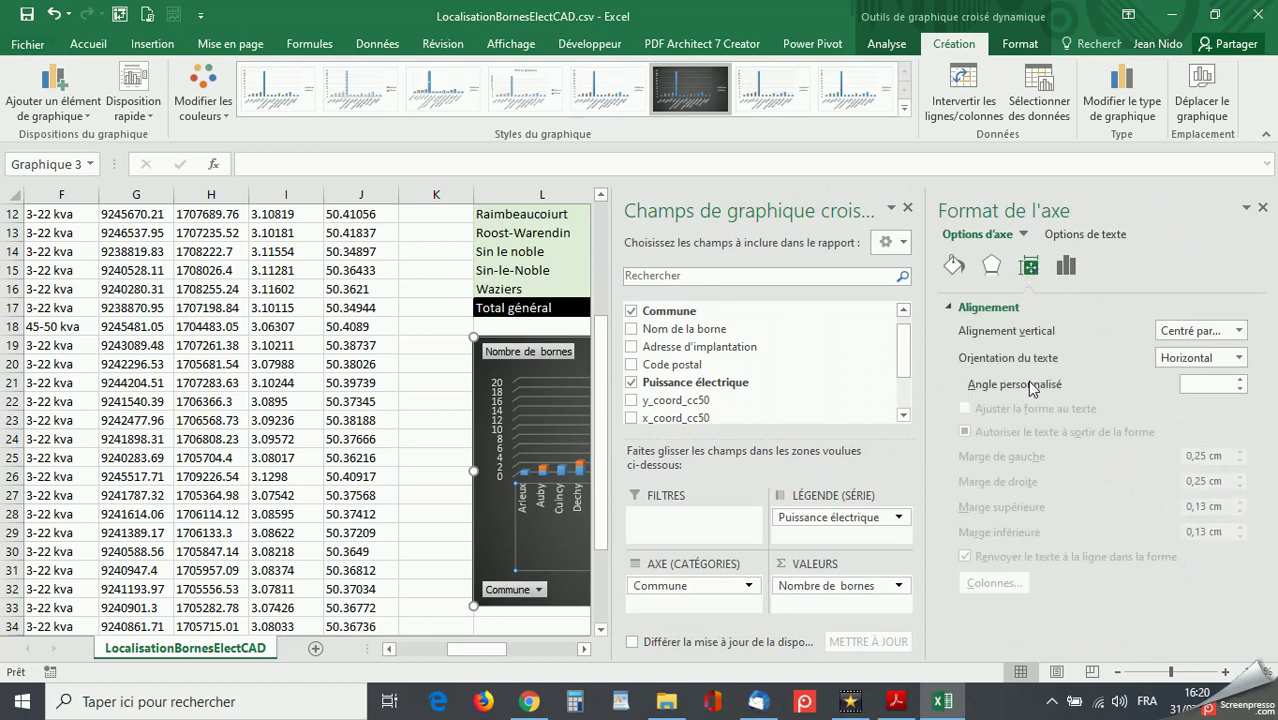
click(1240, 388)
click(1240, 388)
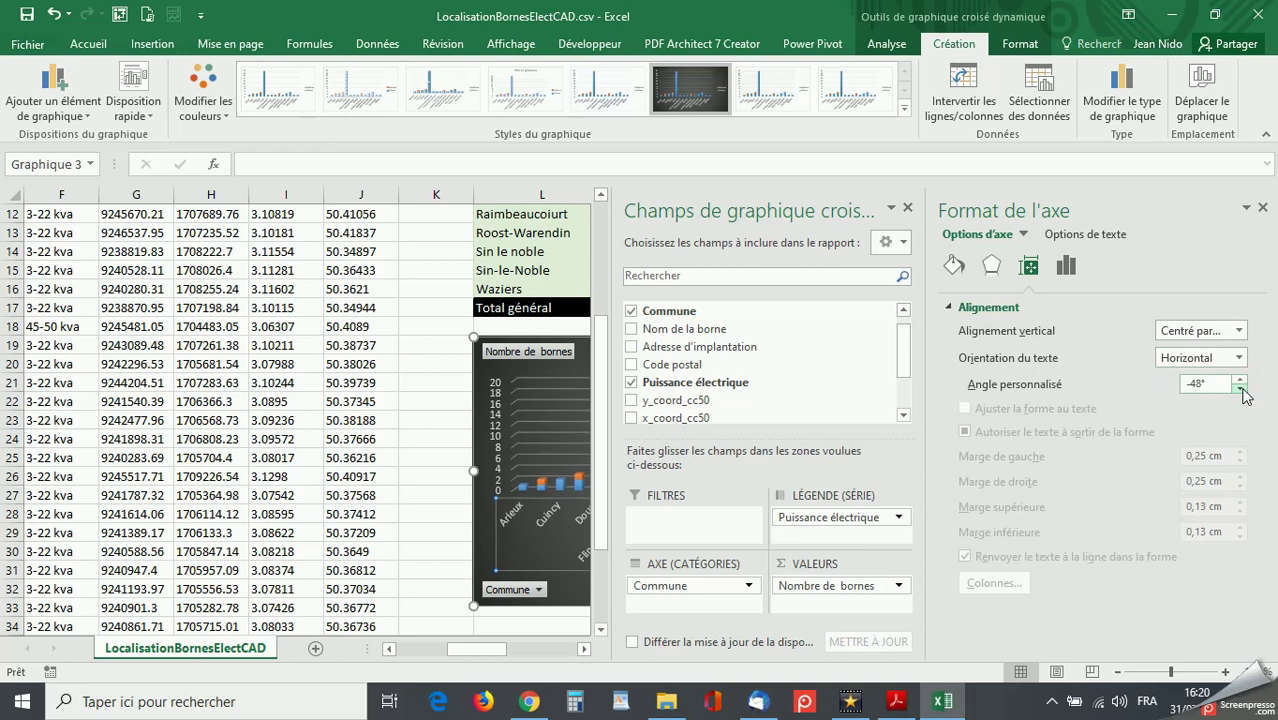
click(907, 208)
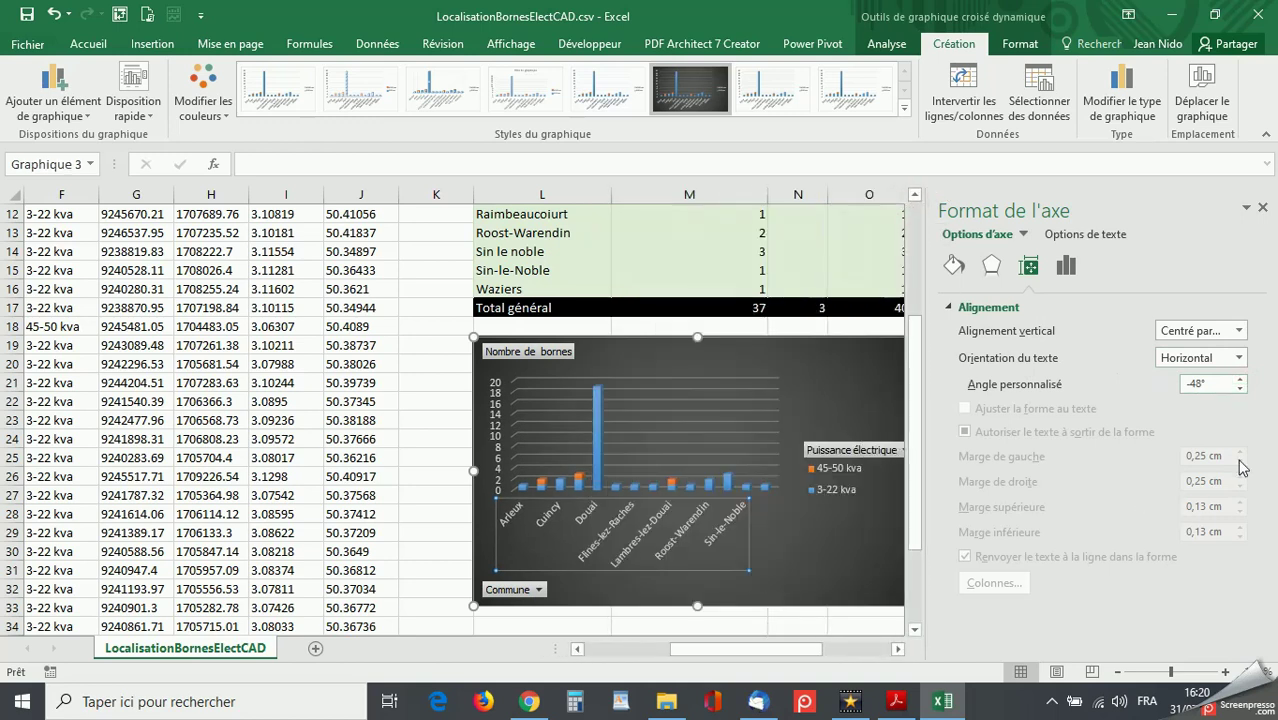
click(1242, 384)
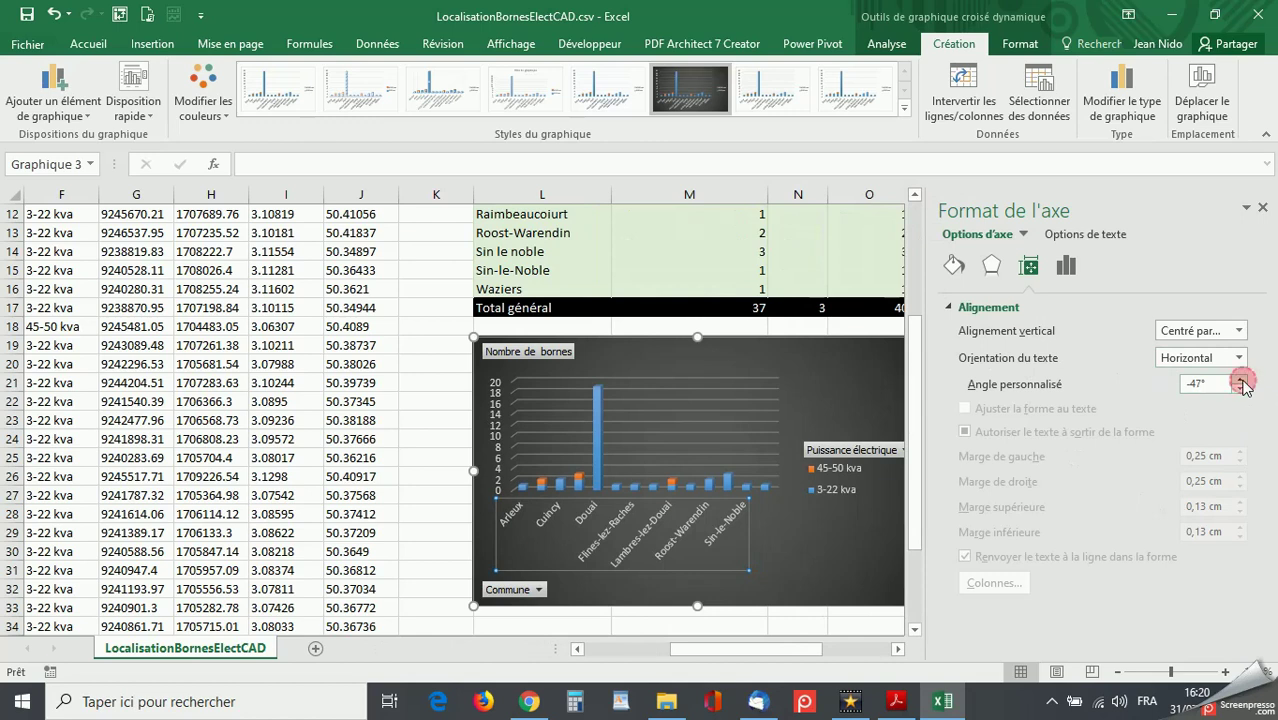
click(1242, 384)
click(1242, 384)
click(1242, 384)
click(1242, 384)
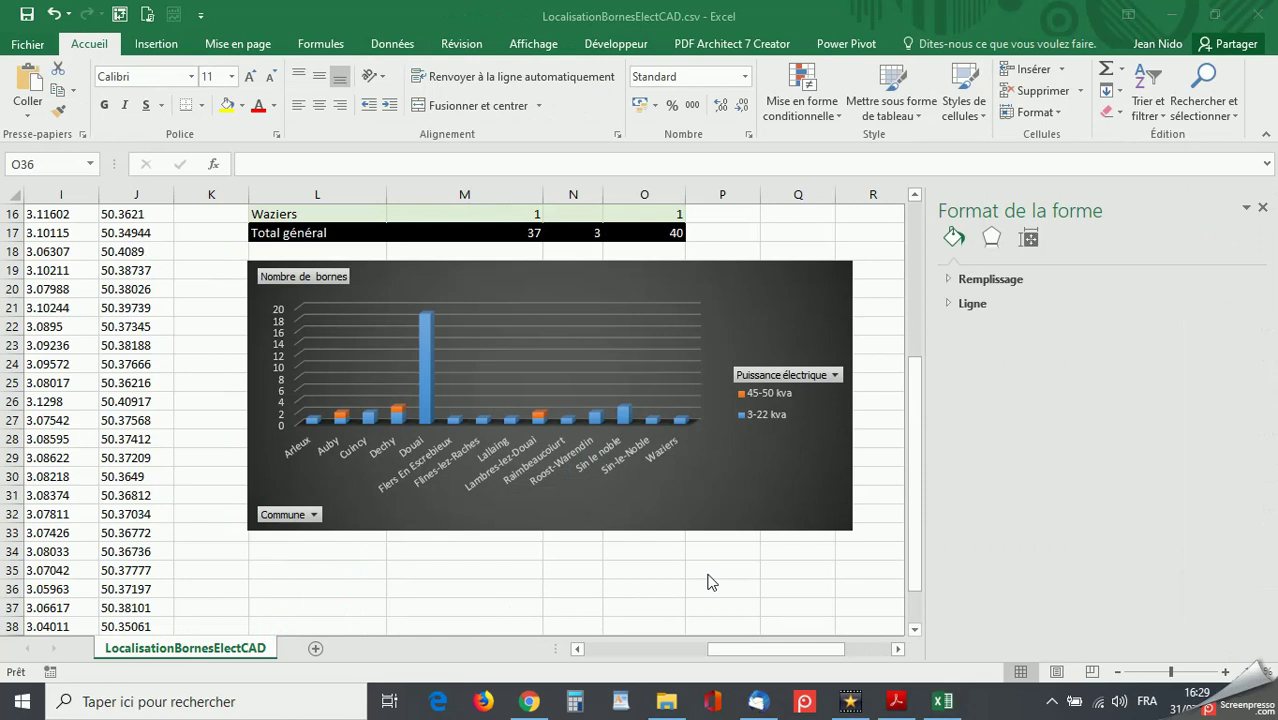
Hide all field buttons on the pivot chart, then bring up the exercise PDF
click(835, 374)
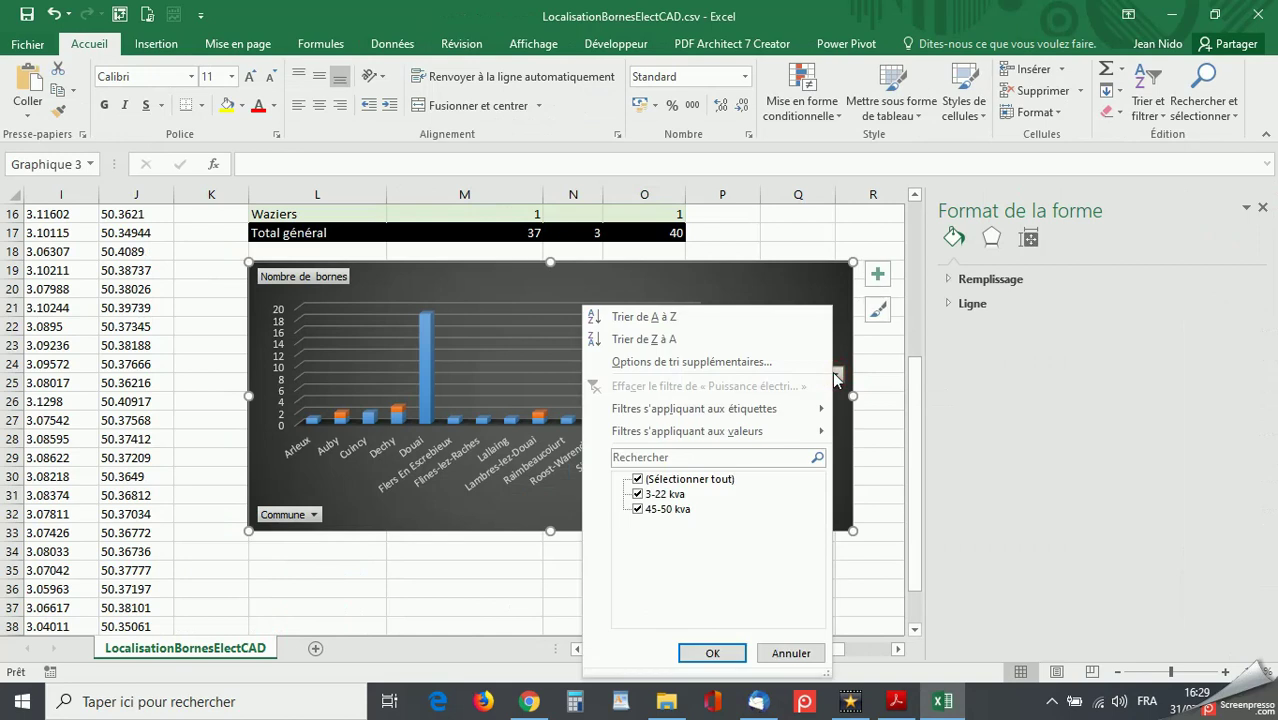
click(835, 374)
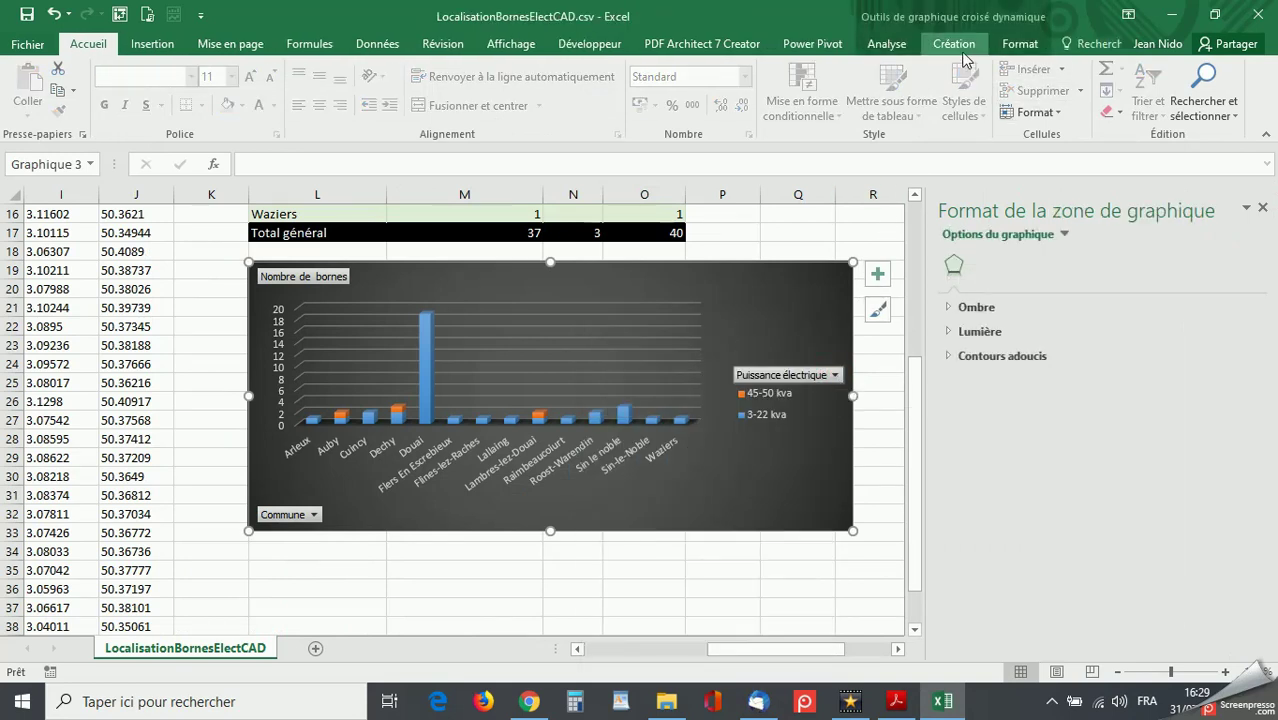
click(900, 44)
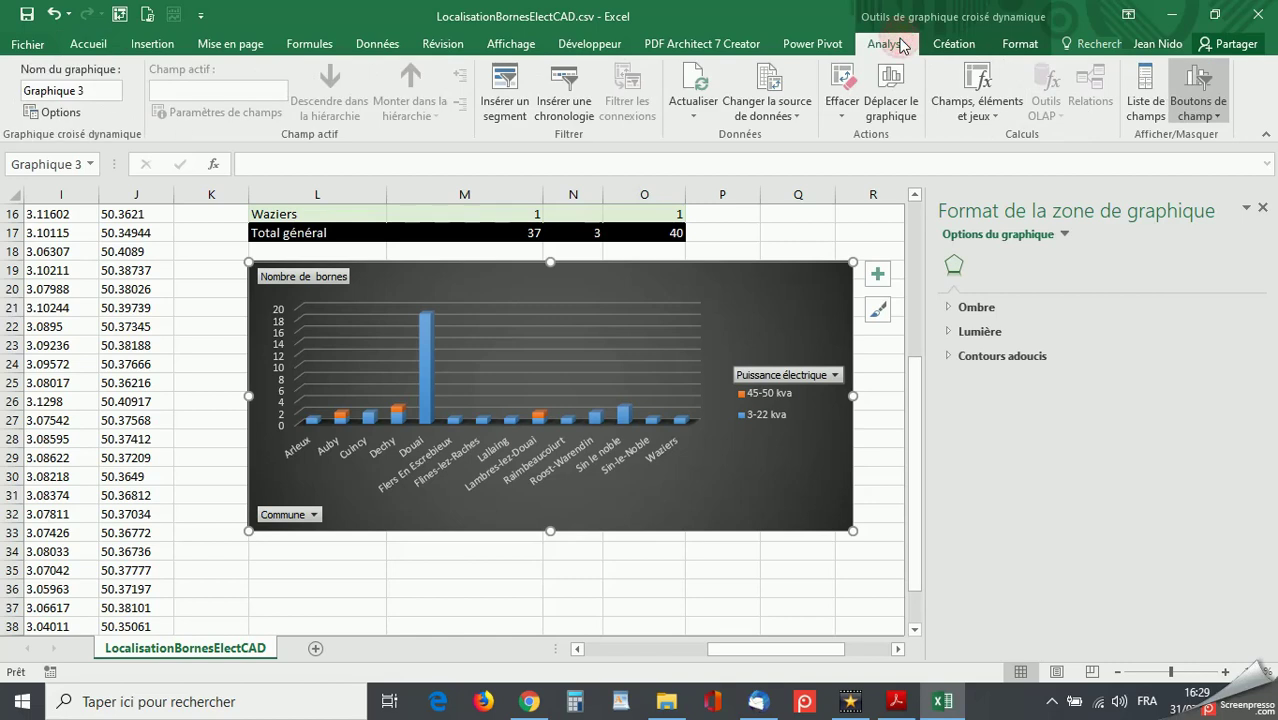
click(1216, 115)
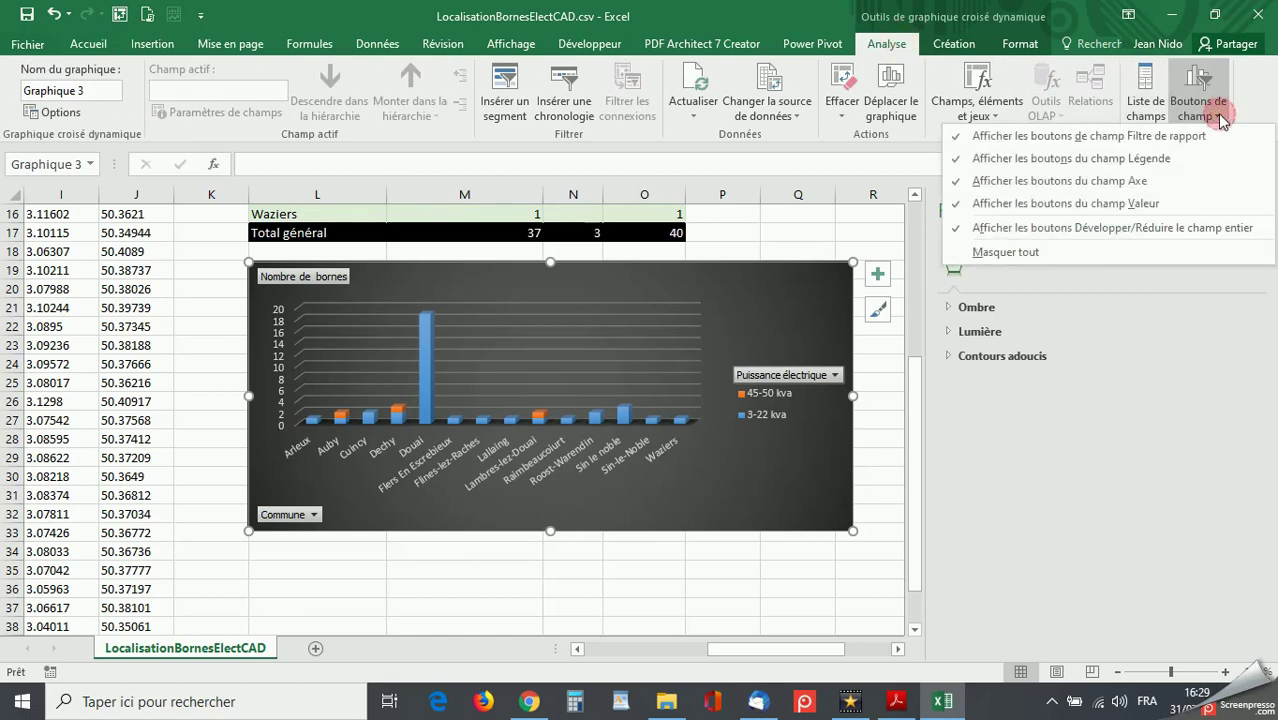
click(1052, 254)
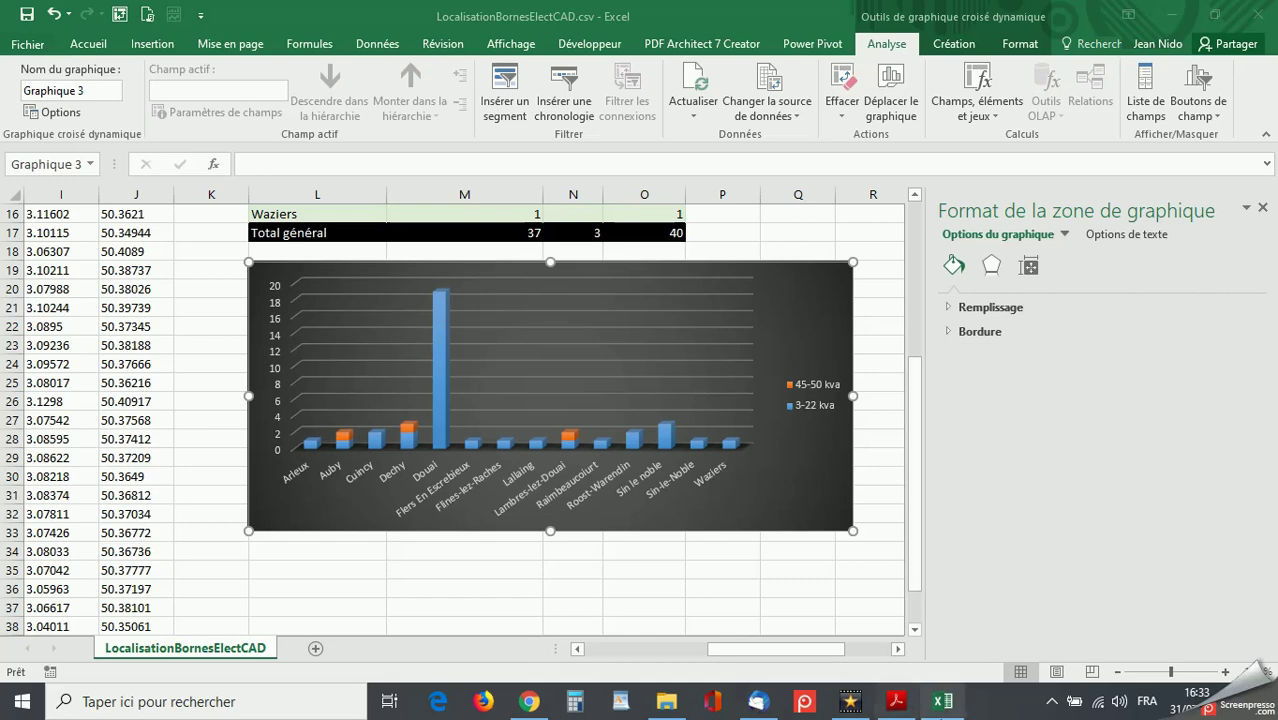
click(896, 701)
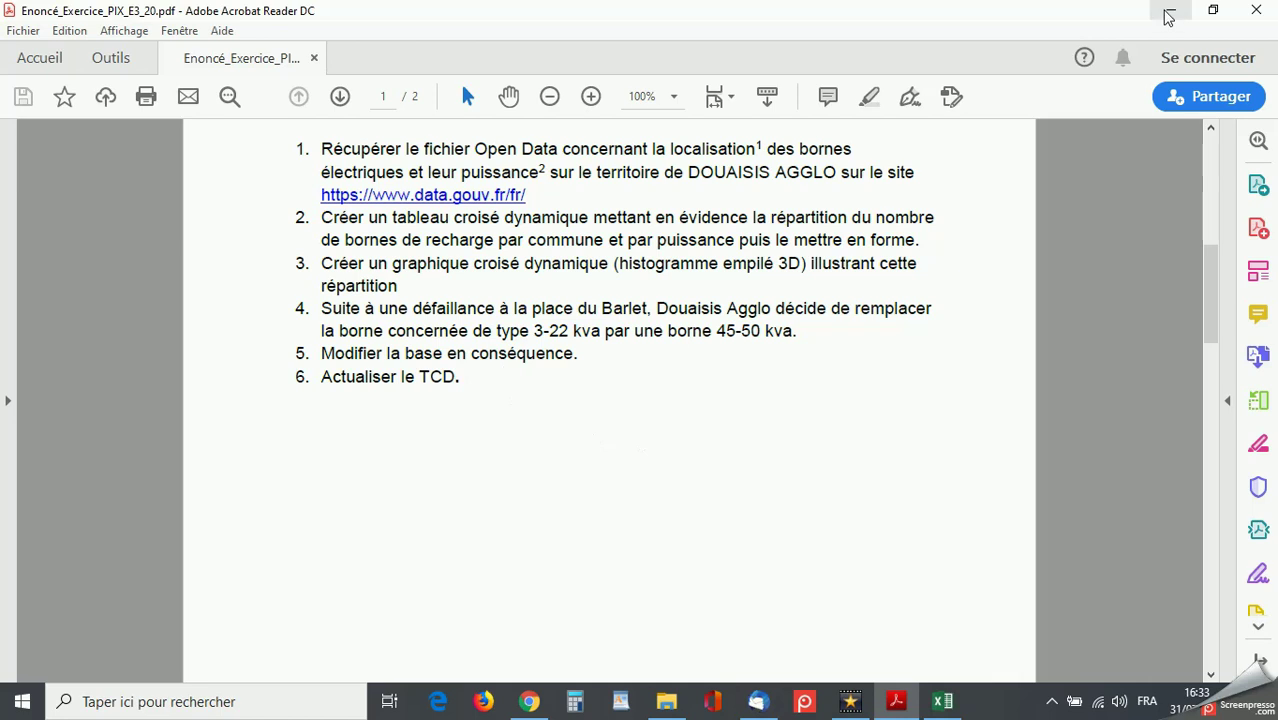
click(1168, 17)
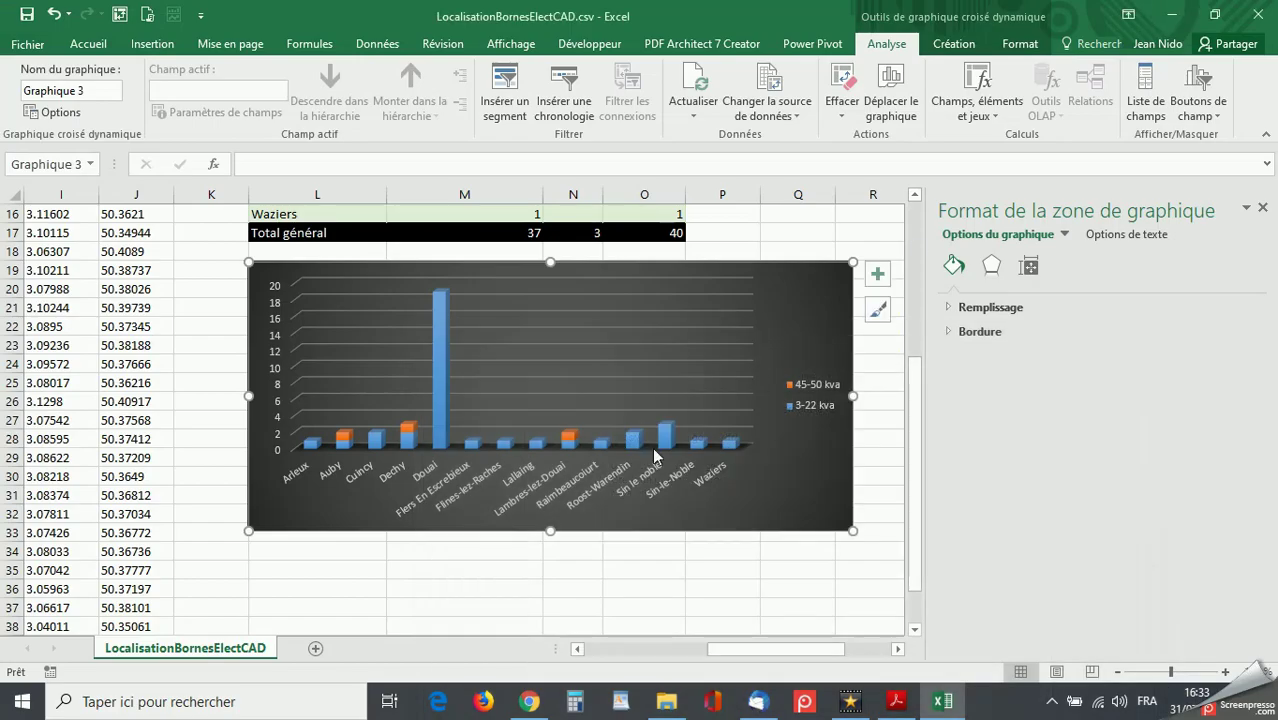
Autofit column C so the full station names are visible
scroll(530, 525, left, 5)
scroll(527, 519, left, 1)
scroll(527, 519, right, 1)
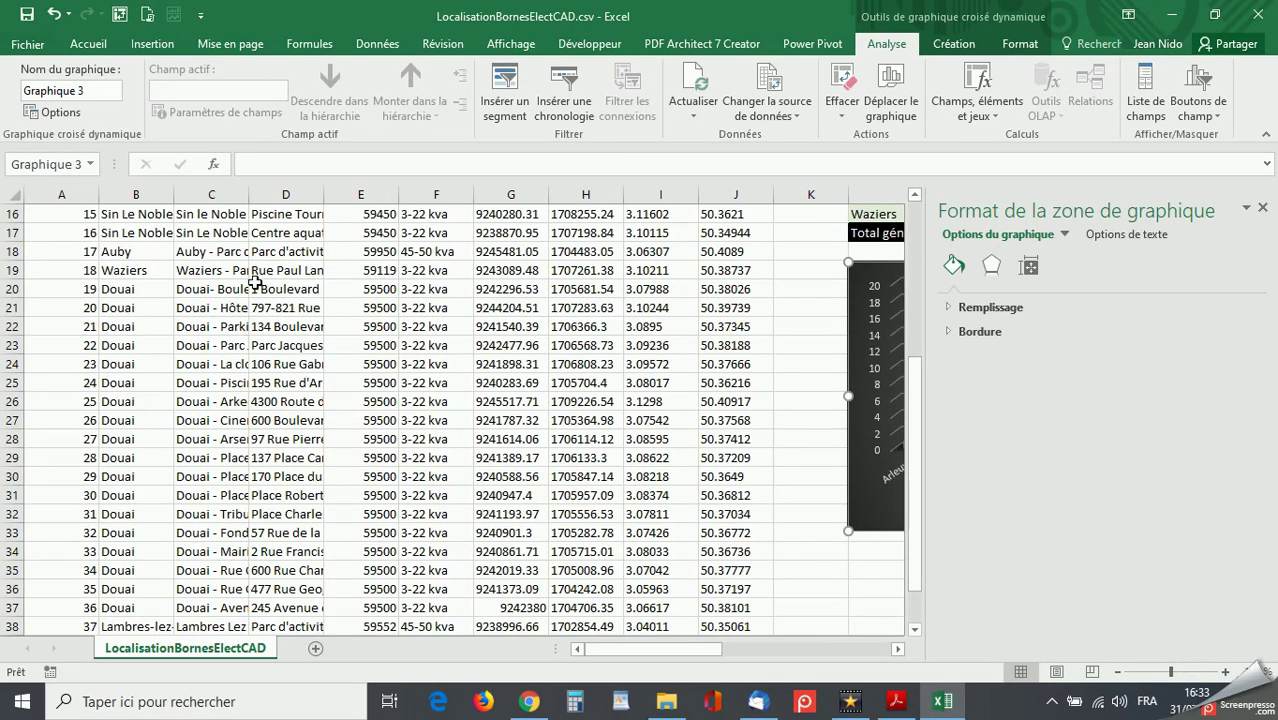
double_click(248, 194)
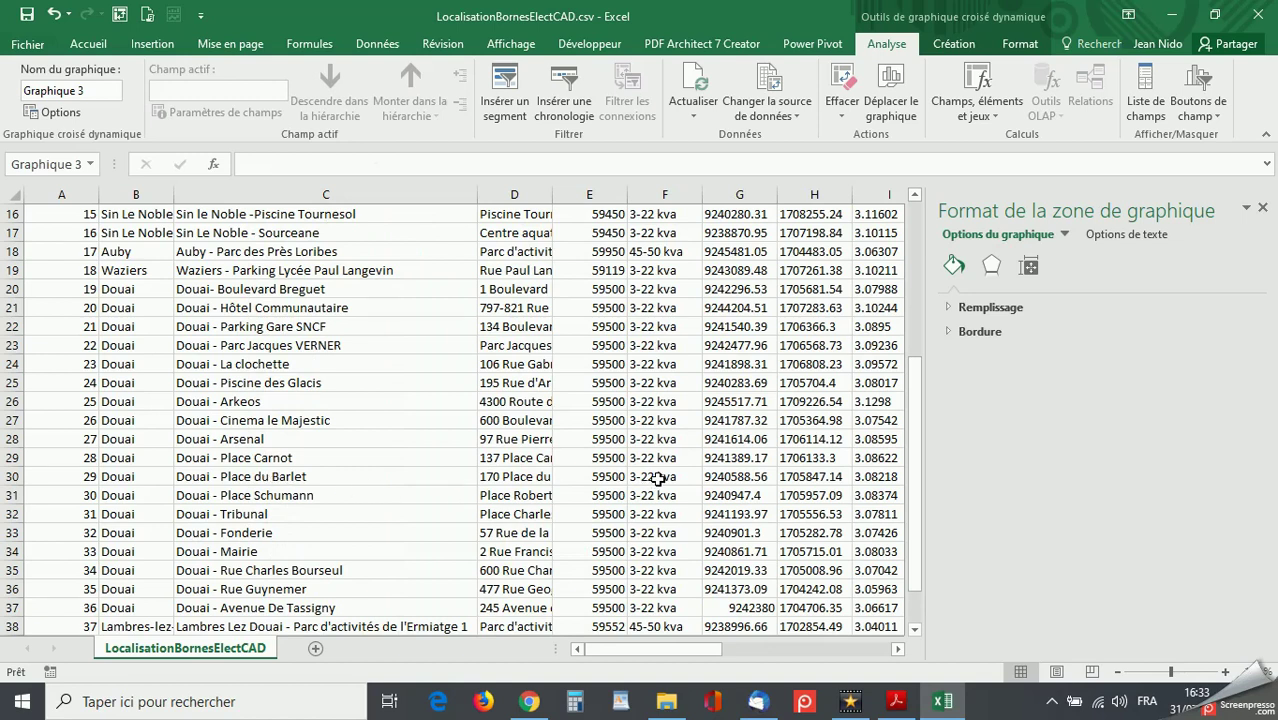
Change the Douai – Place du Barlet power in F30 from 3-22 kva to 45-50 kva
double_click(657, 479)
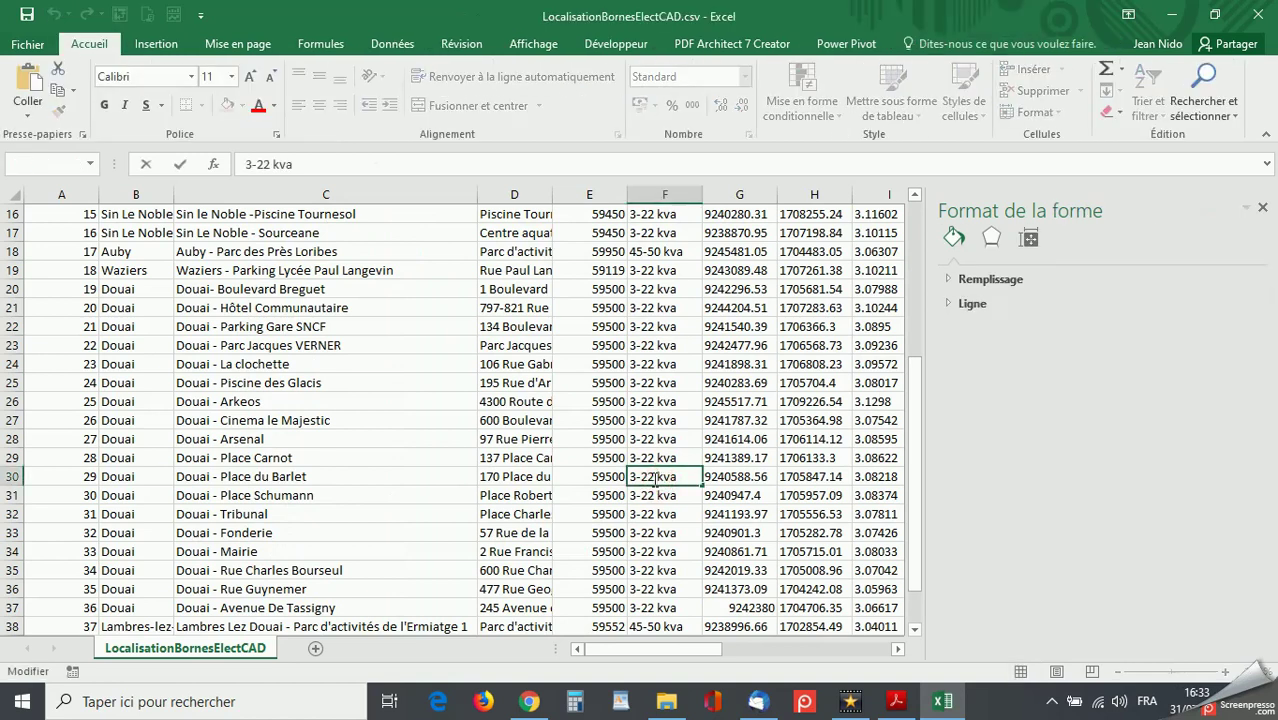
double_click(655, 478)
click(655, 478)
key(BackSpace)
key(BackSpace)
key(BackSpace)
key(BackSpace)
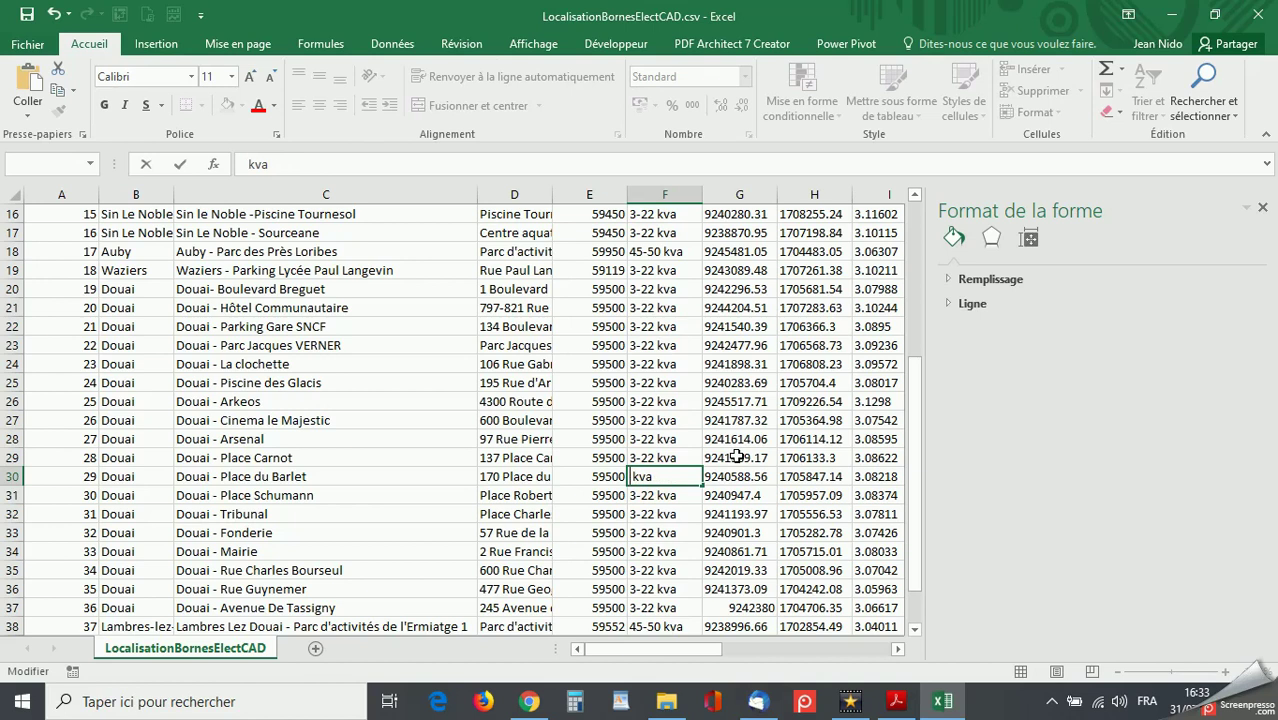
text(45-50)
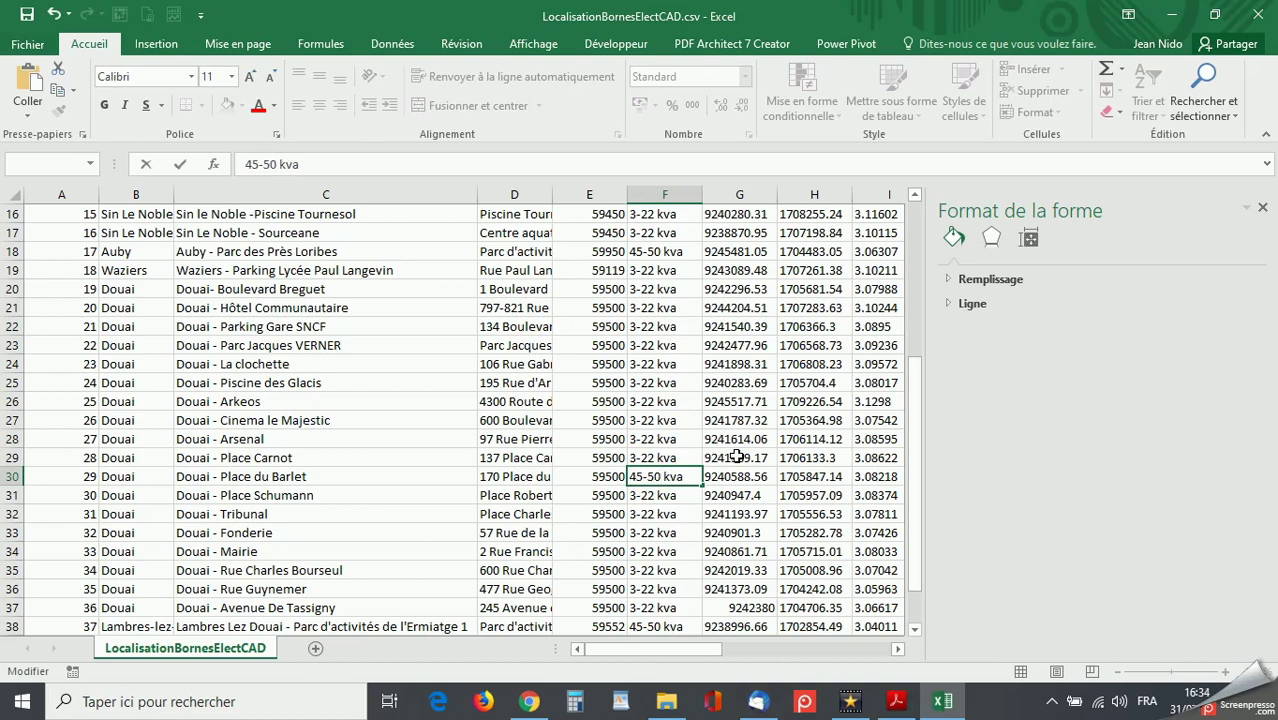
key(Return)
key(Page_Up)
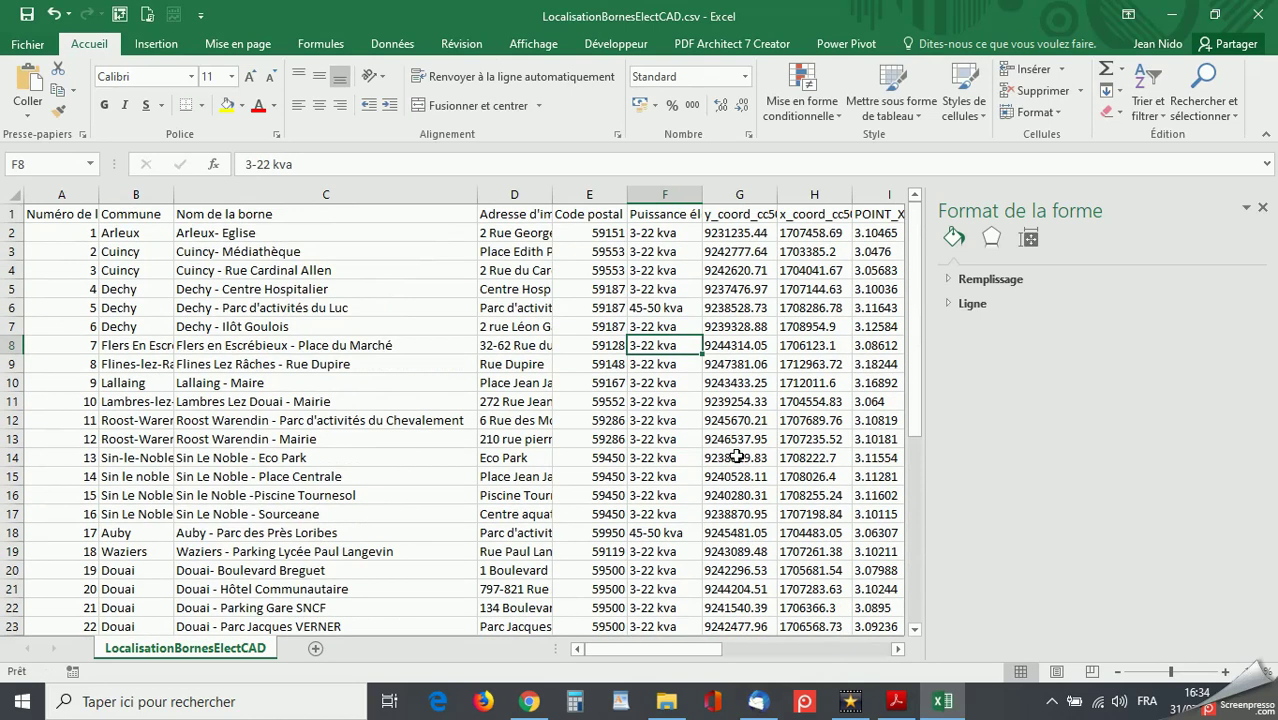
scroll(736, 456, right, 2)
Refresh the pivot table so Douai reads 18 at 3-22 kva and 1 at 45-50 kva
scroll(736, 456, right, 3)
scroll(736, 456, right, 2)
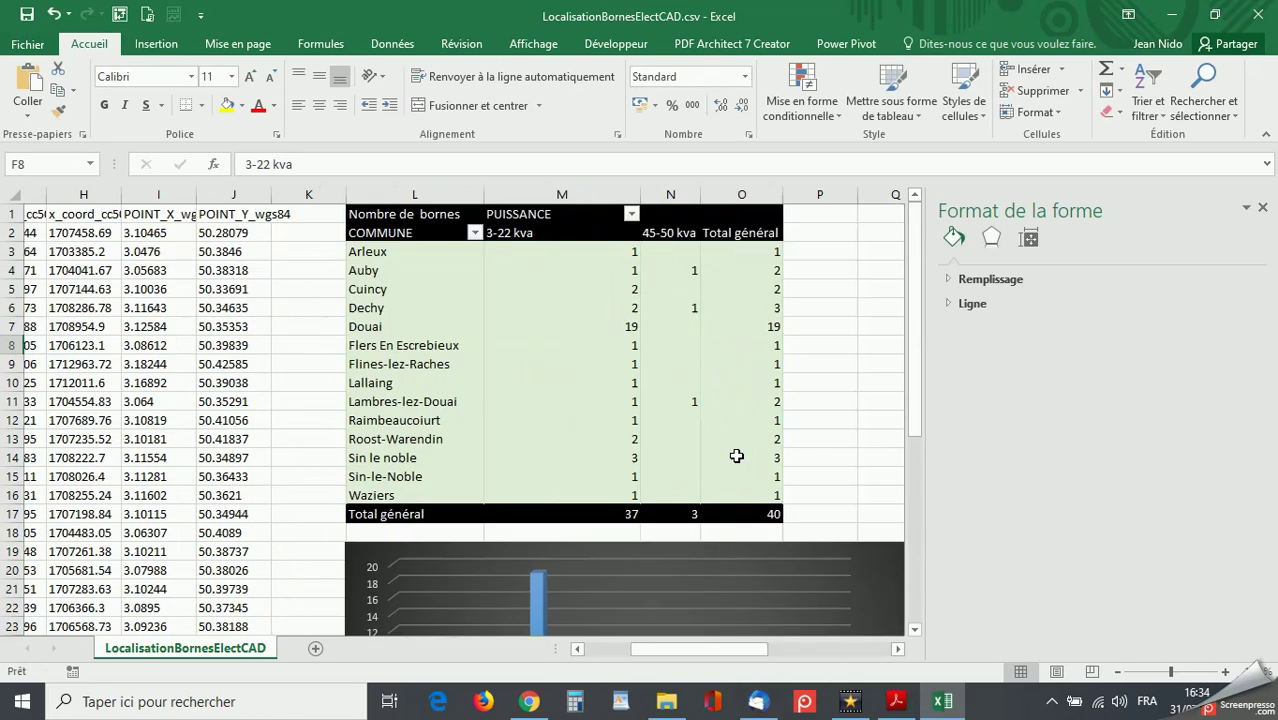
scroll(736, 456, right, 1)
scroll(736, 456, right, 1)
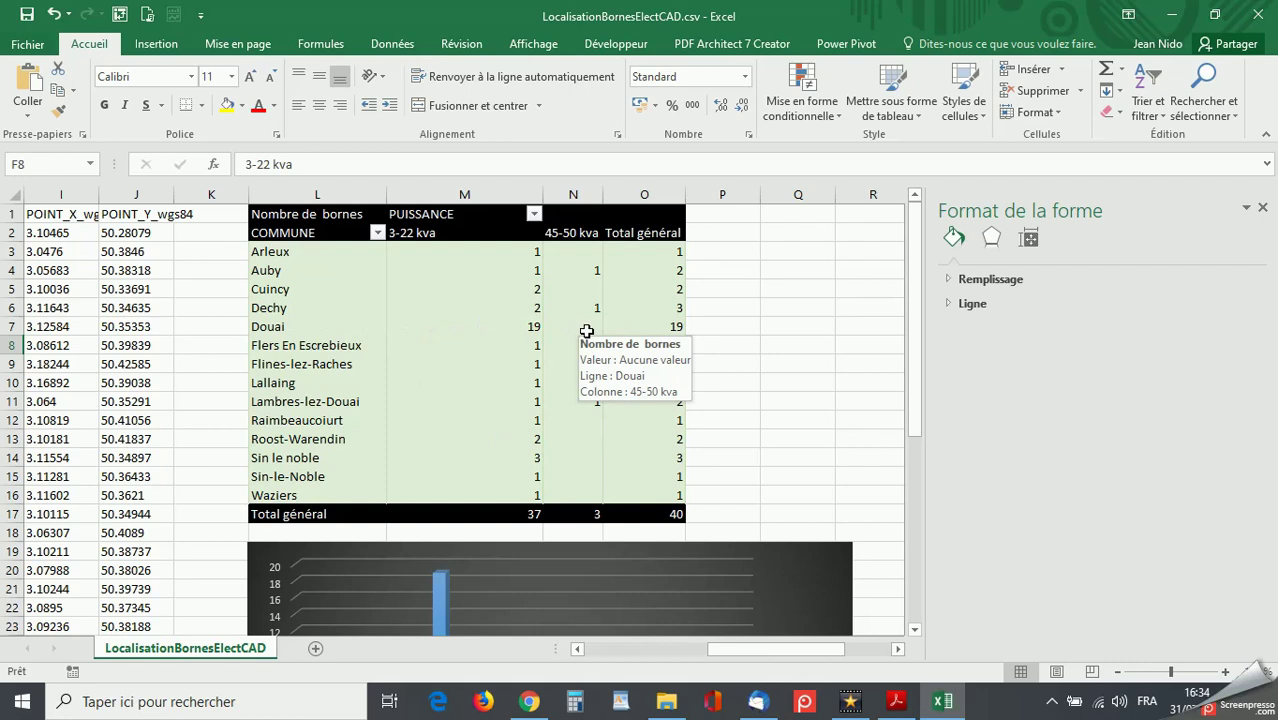
scroll(587, 331, down, 2)
scroll(587, 331, up, 2)
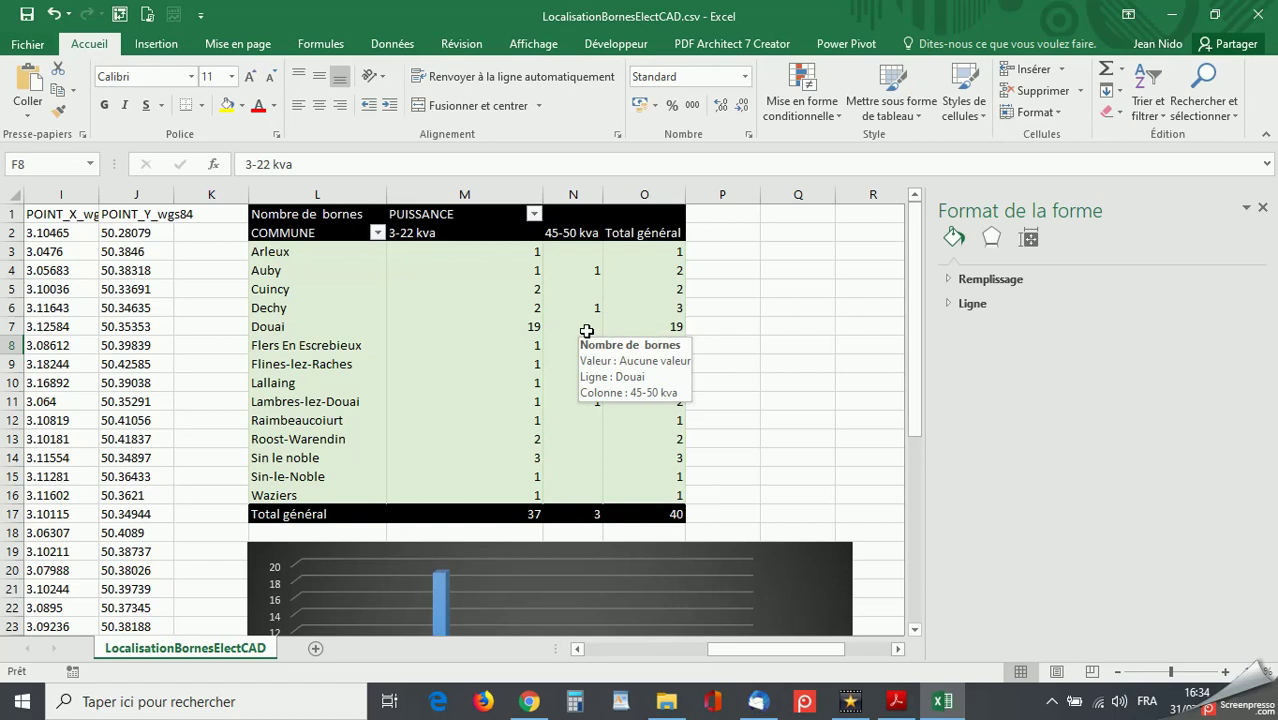
click(587, 331)
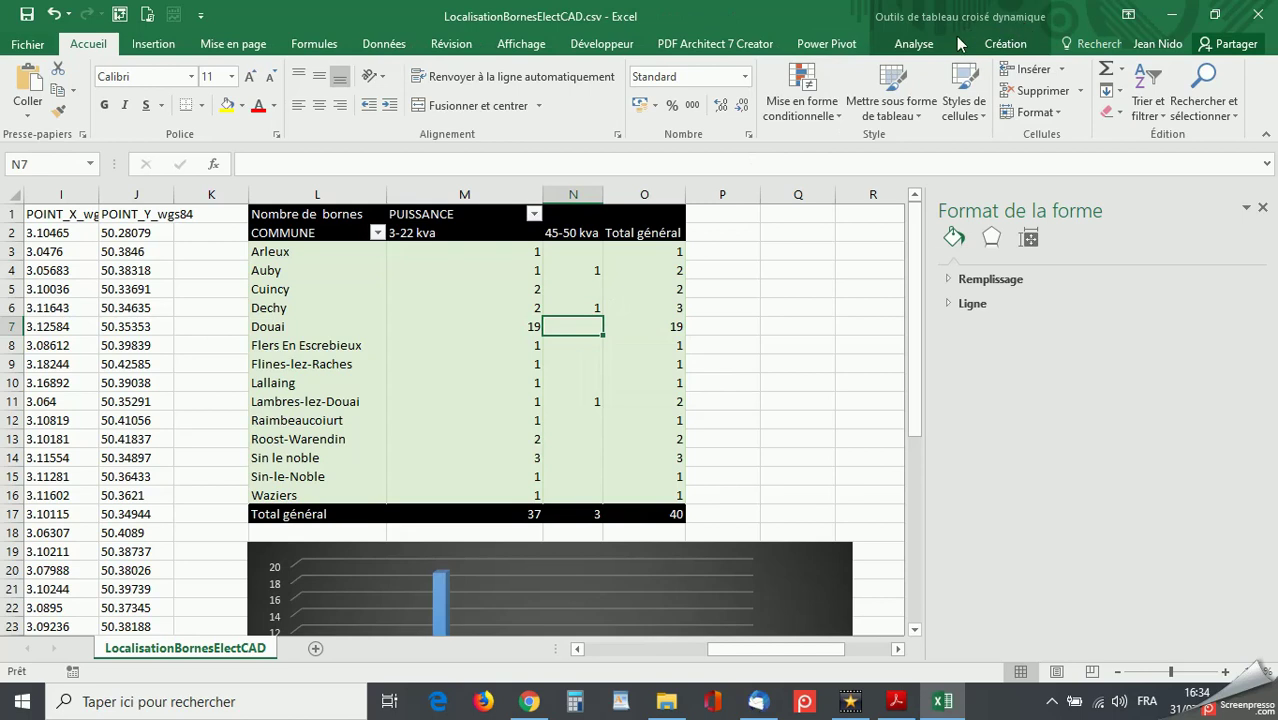
click(918, 46)
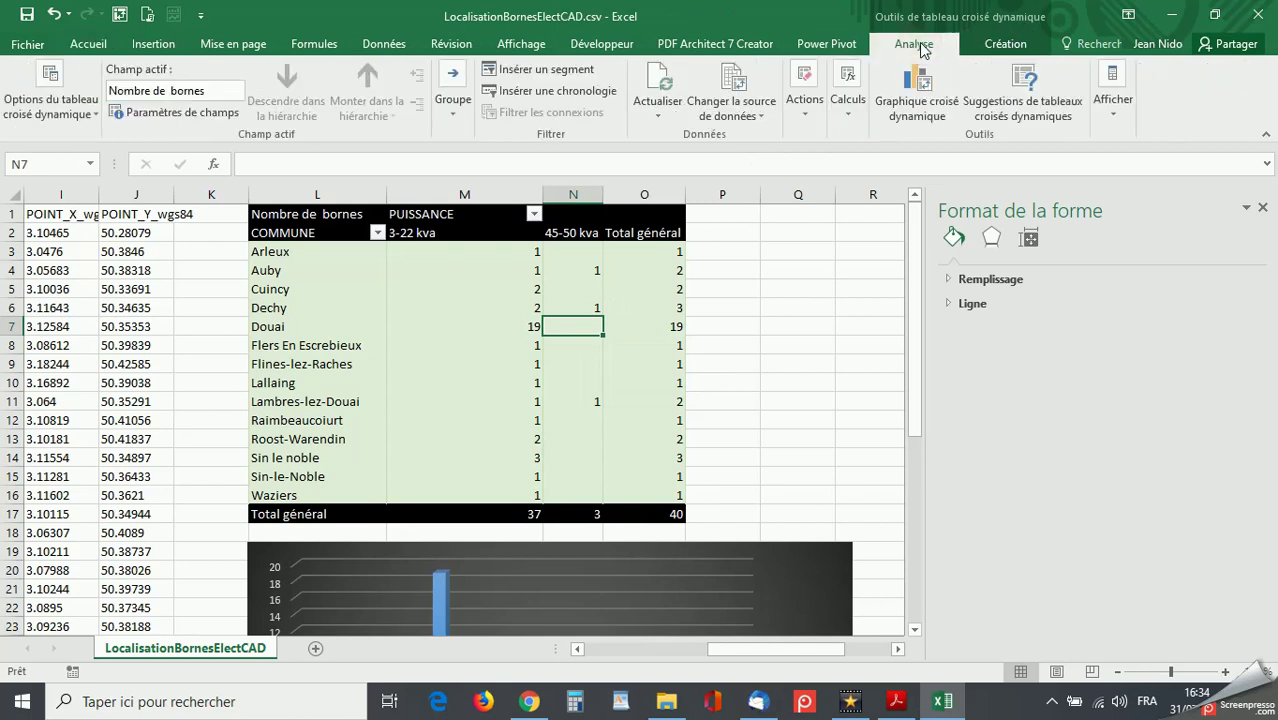
click(660, 80)
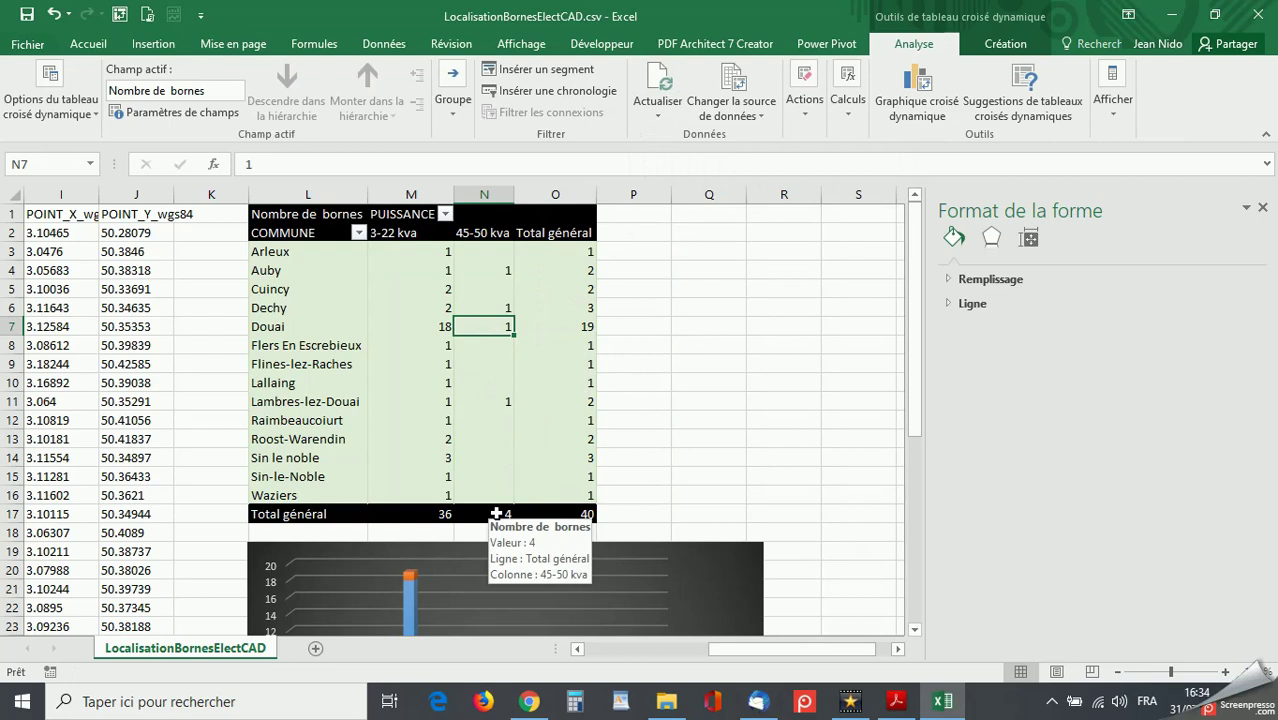
scroll(664, 486, down, 4)
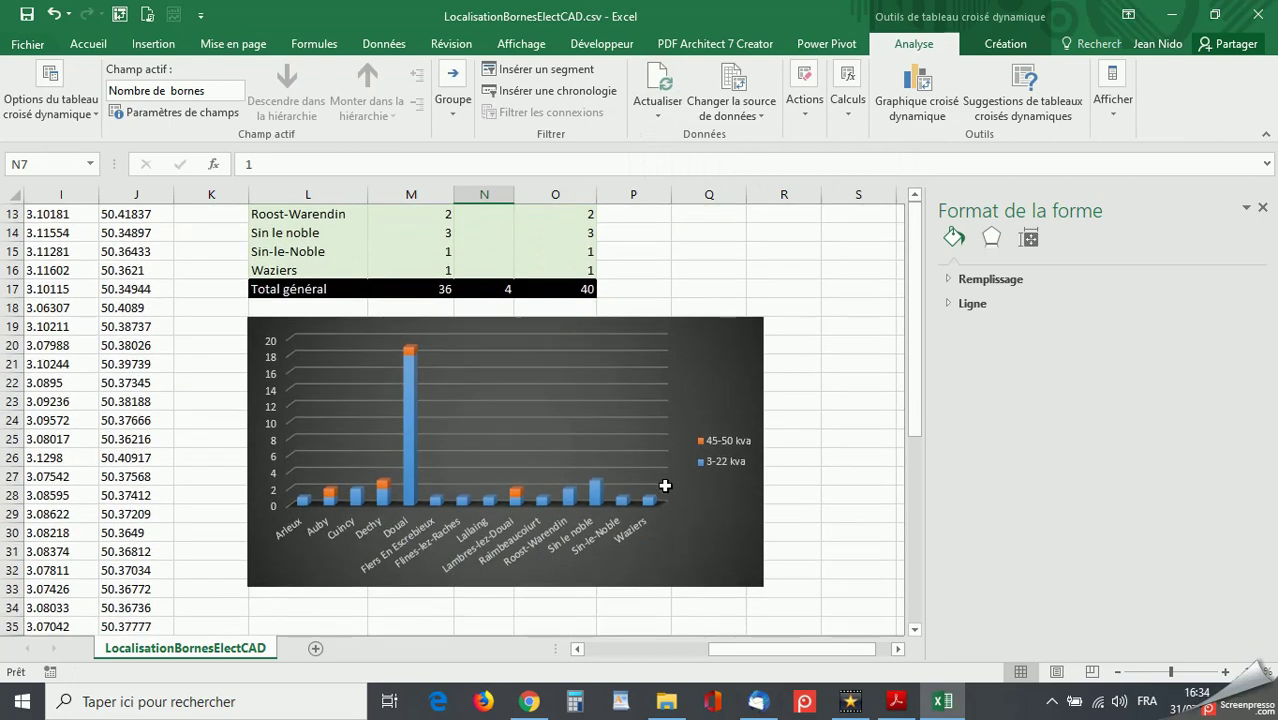